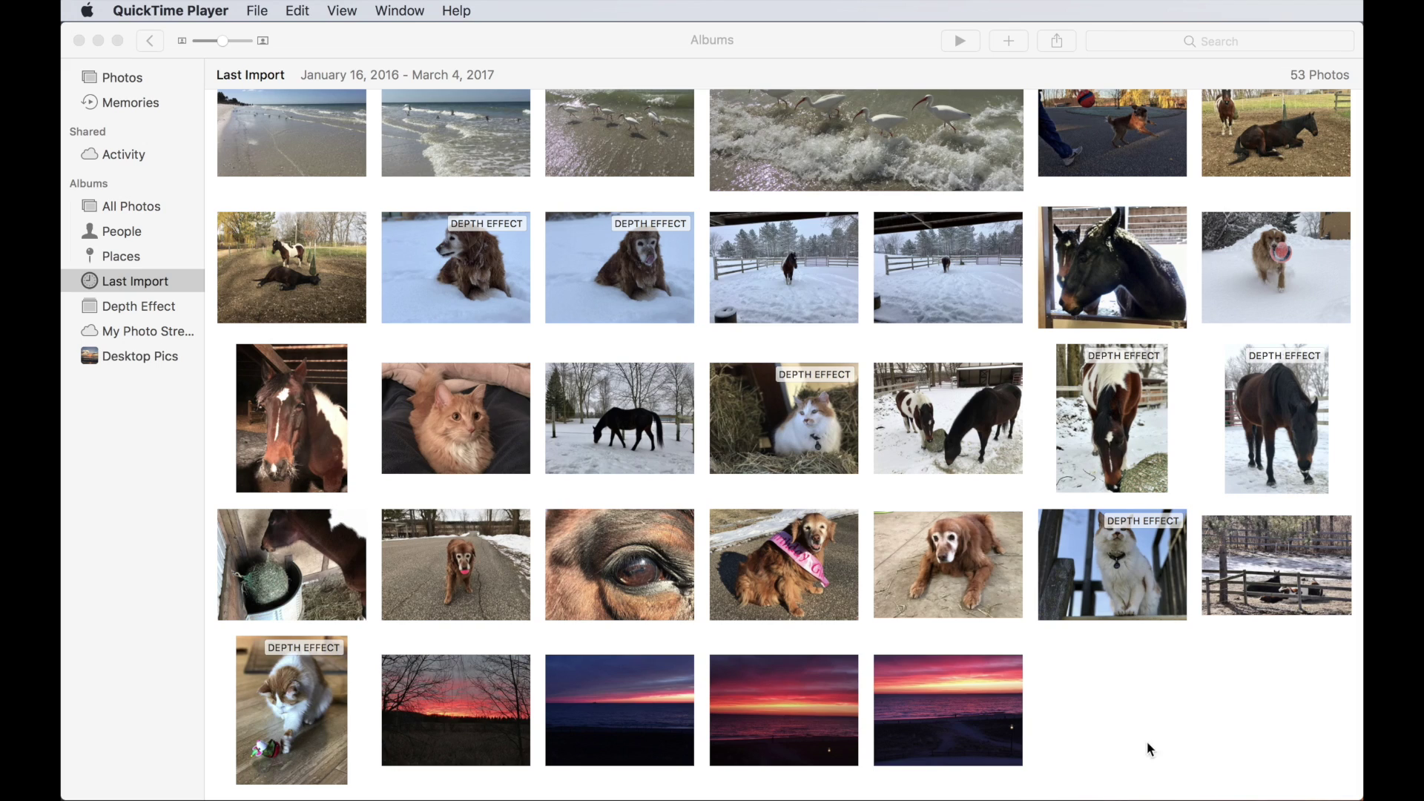
Step: Bring the Photos window to the front, showing the 53-photo Last Import album
{"action": "left_click", "coordinate": [1187, 731]}
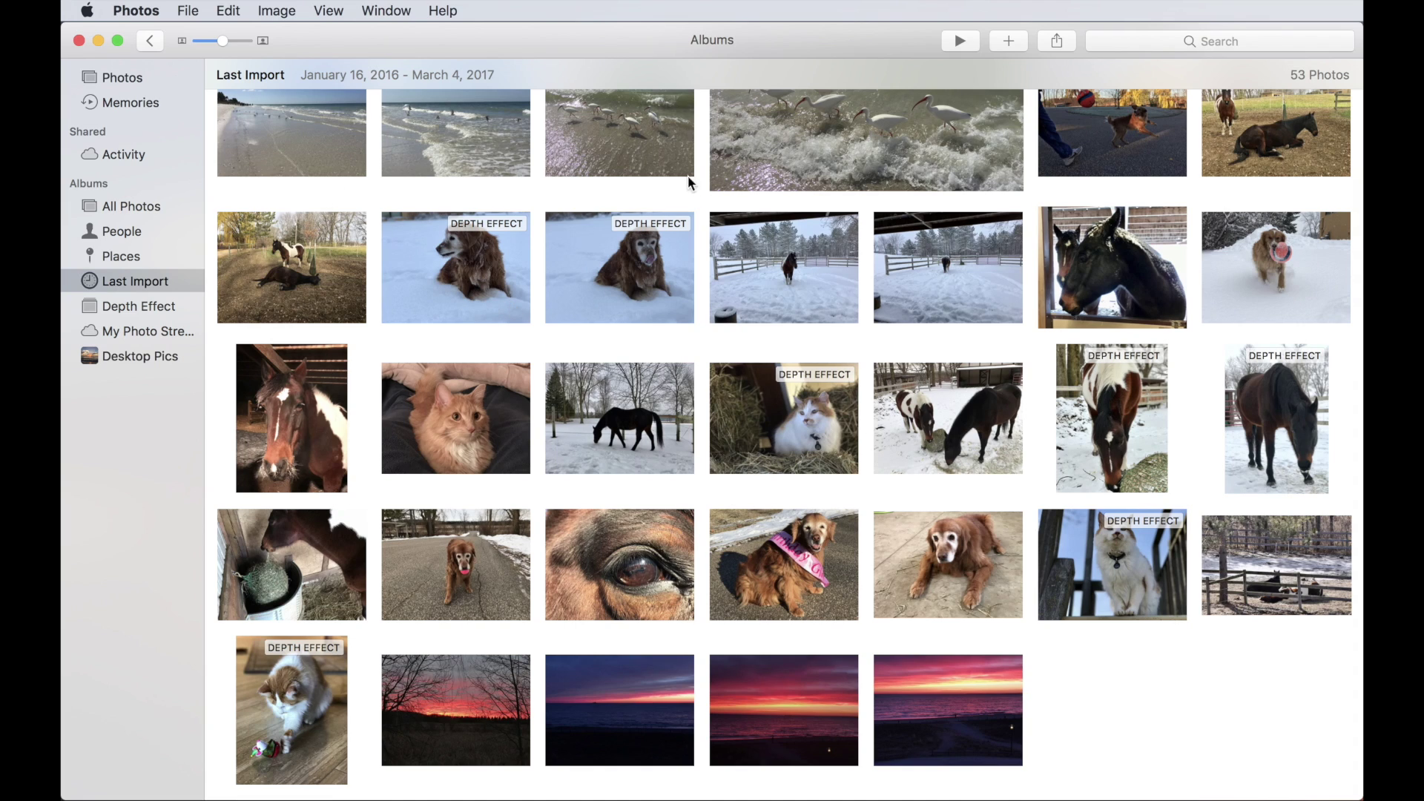
Step: Select the second beach photo, IMG_7551.jpg, and display its Info window via Window > Info
{"action": "left_click", "coordinate": [441, 130]}
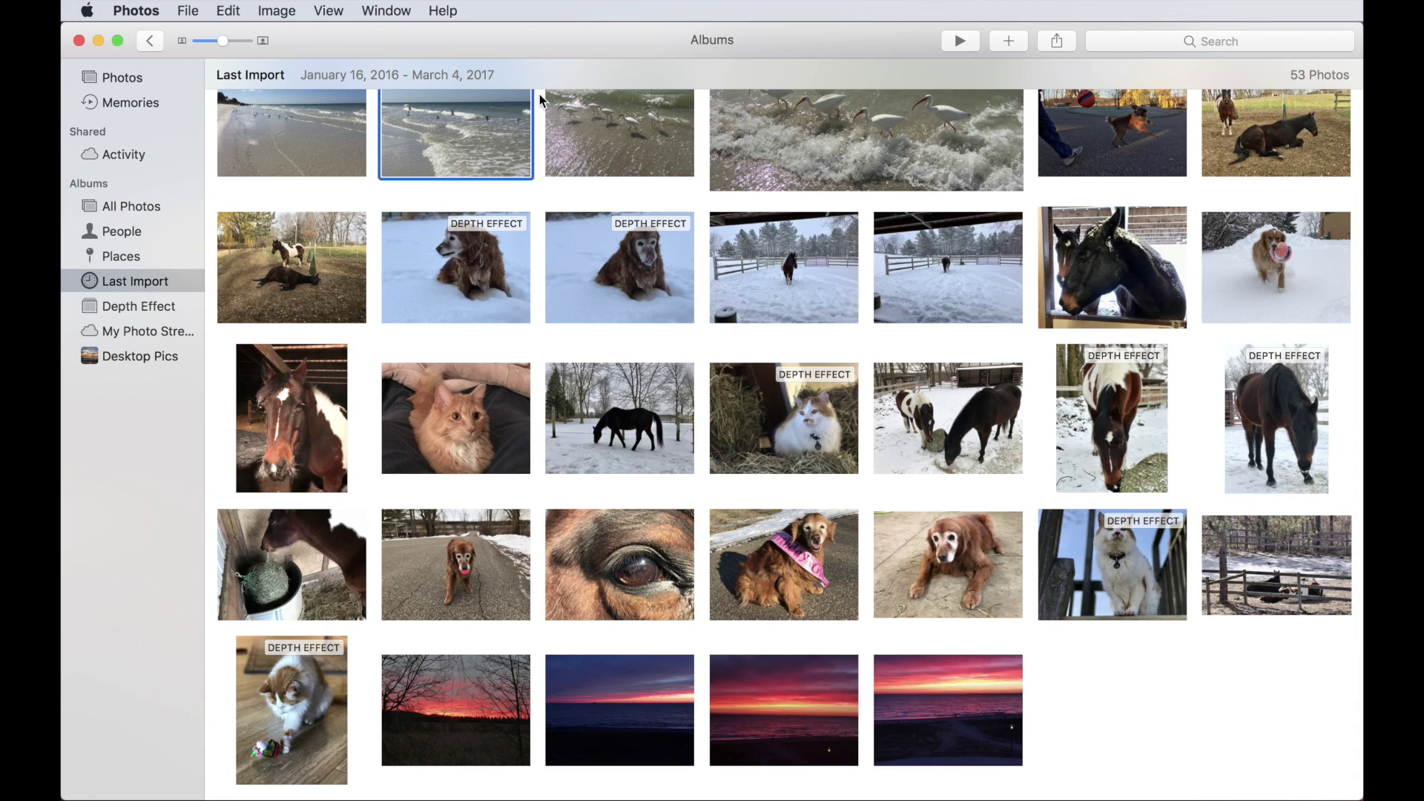
{"action": "left_click", "coordinate": [394, 9]}
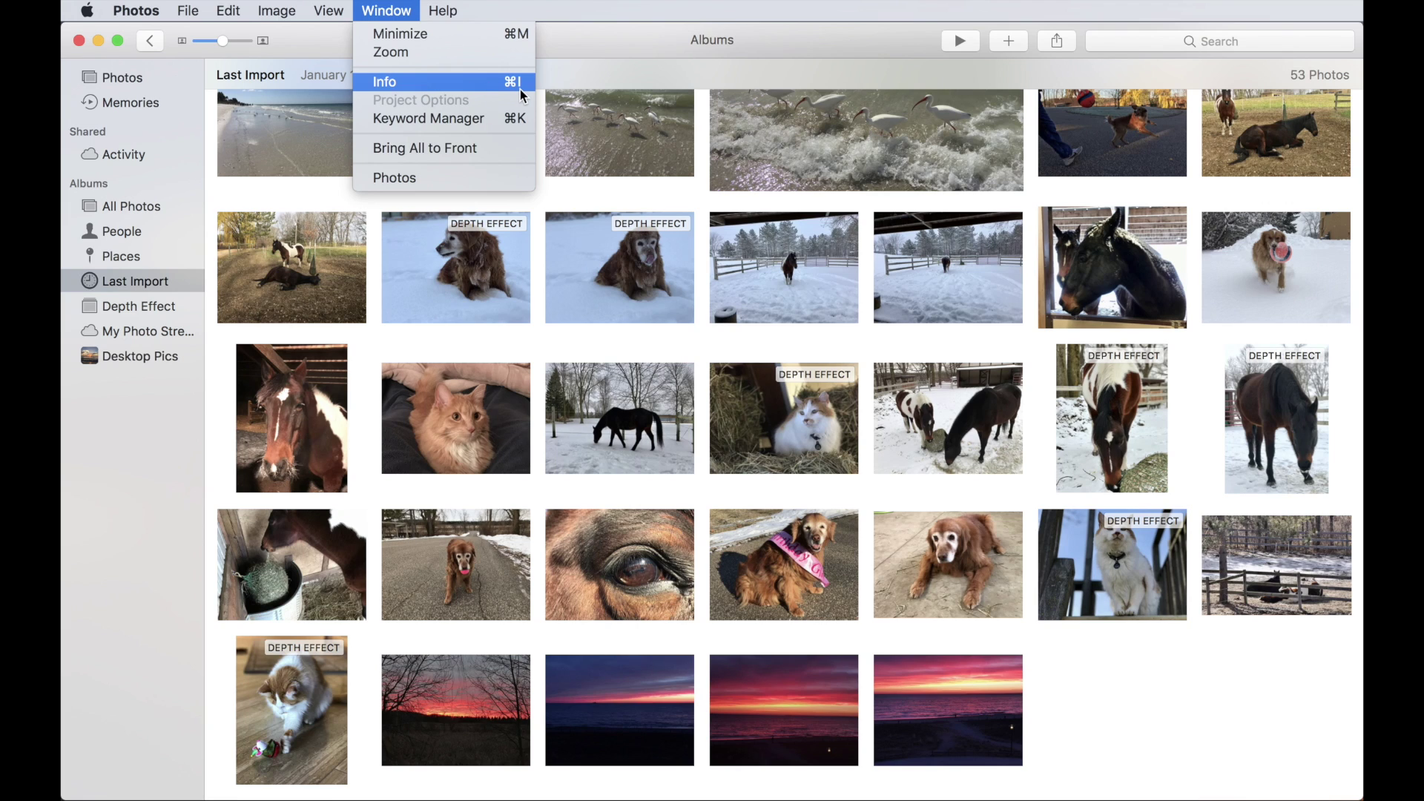
{"action": "left_click", "coordinate": [443, 83]}
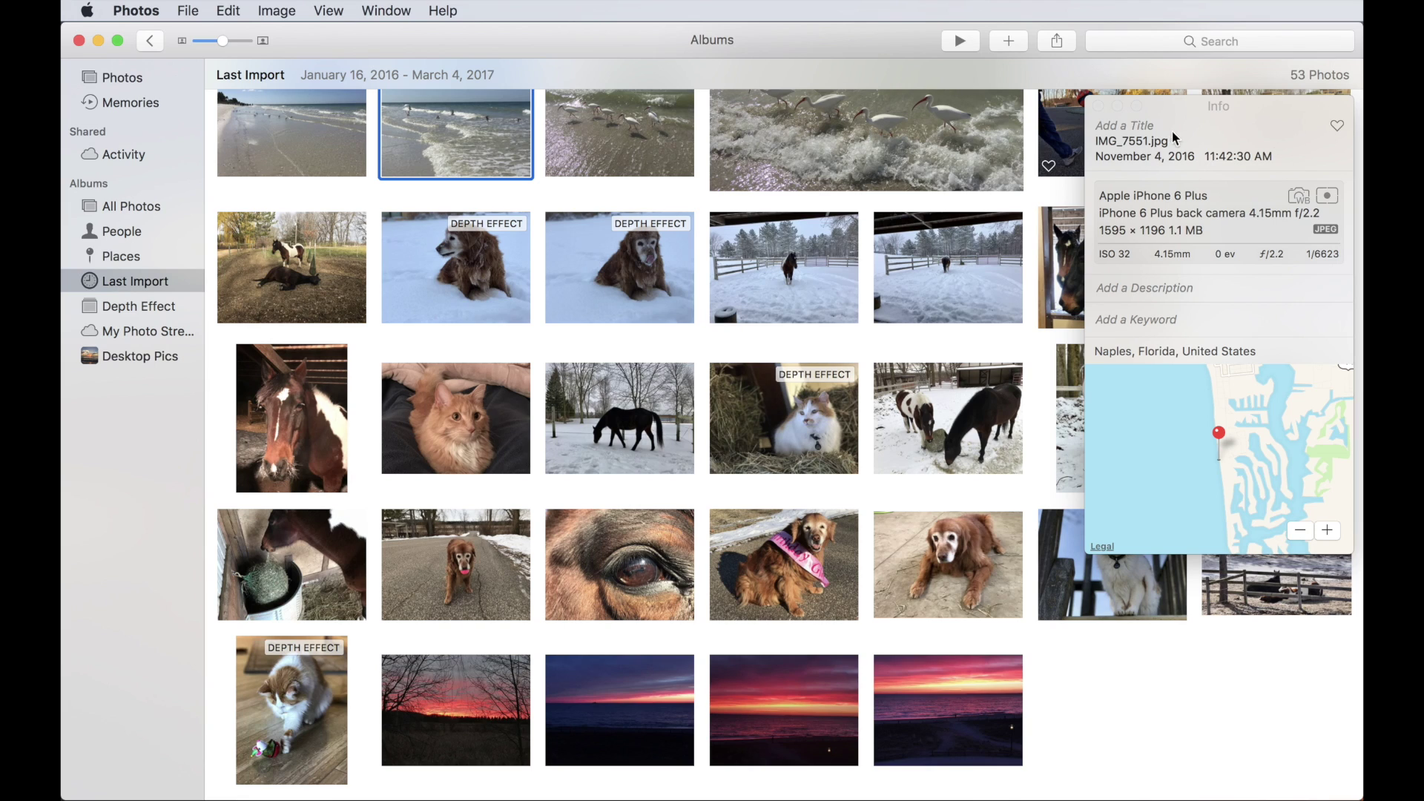
{"action": "left_click", "coordinate": [1100, 125]}
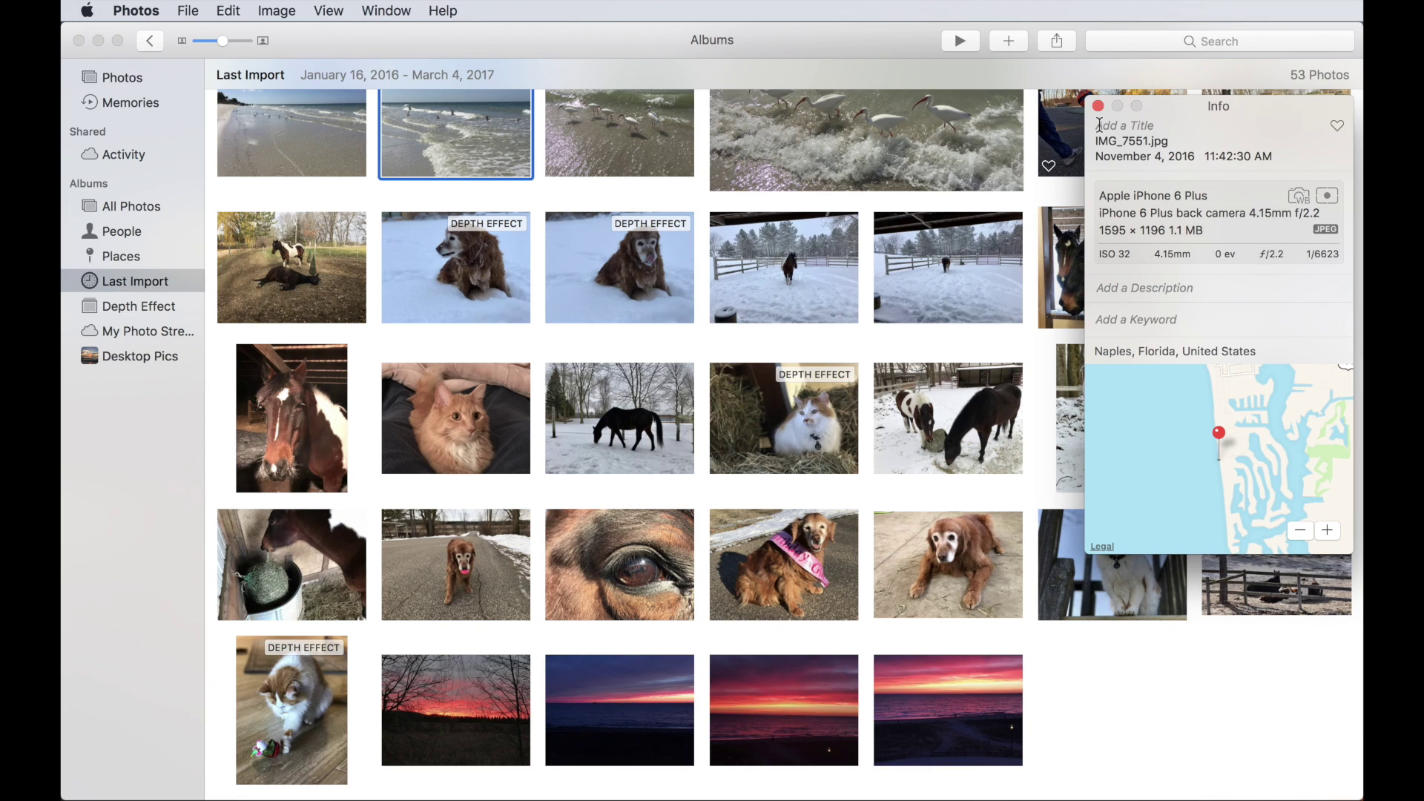
Step: Title the beach photo 'Beach shot', toggling the favourite heart on and back off
{"action": "left_click", "coordinate": [1099, 124]}
{"action": "type", "text": "Beach shot"}
{"action": "left_click", "coordinate": [1336, 127]}
{"action": "left_click", "coordinate": [1337, 126]}
Step: Give the beach photo the description 'Description here'
{"action": "left_click", "coordinate": [1152, 291]}
{"action": "type", "text": "Descri"}
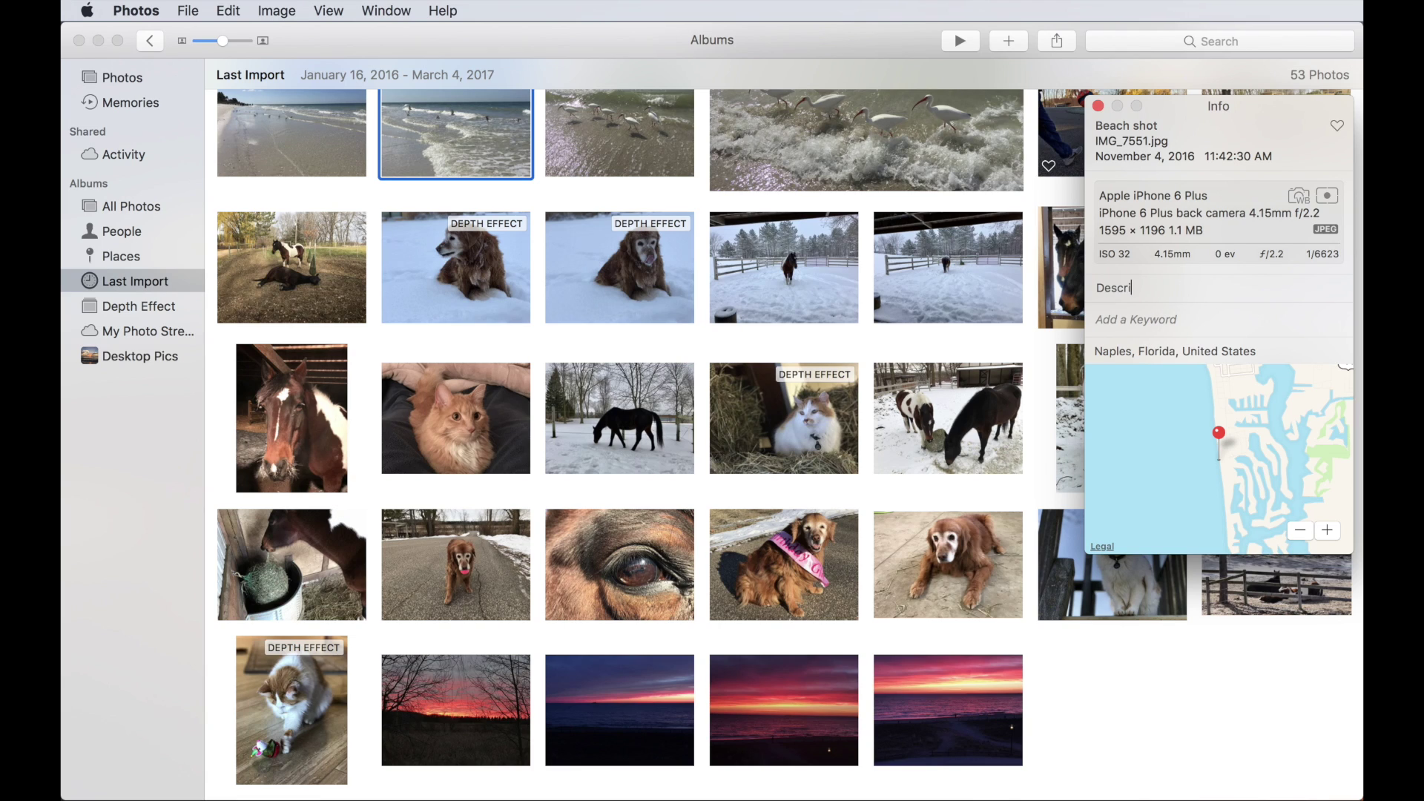
{"action": "type", "text": "ption here"}
{"action": "key", "text": "Tab"}
{"action": "left_click", "coordinate": [632, 279]}
Step: Assign the golden dog in snow photo the location Duluth, MN, United States
{"action": "left_click", "coordinate": [632, 279]}
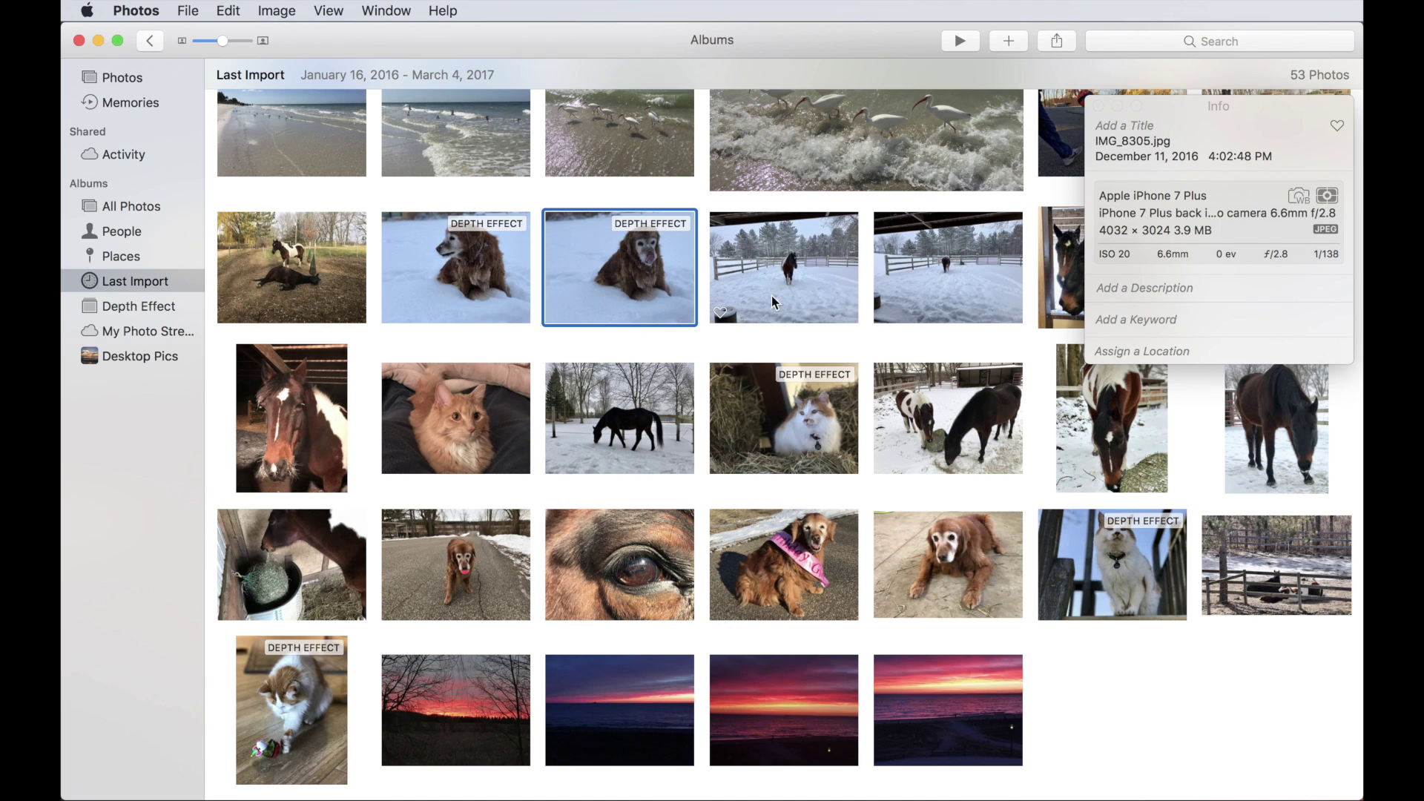
{"action": "left_click", "coordinate": [1169, 350]}
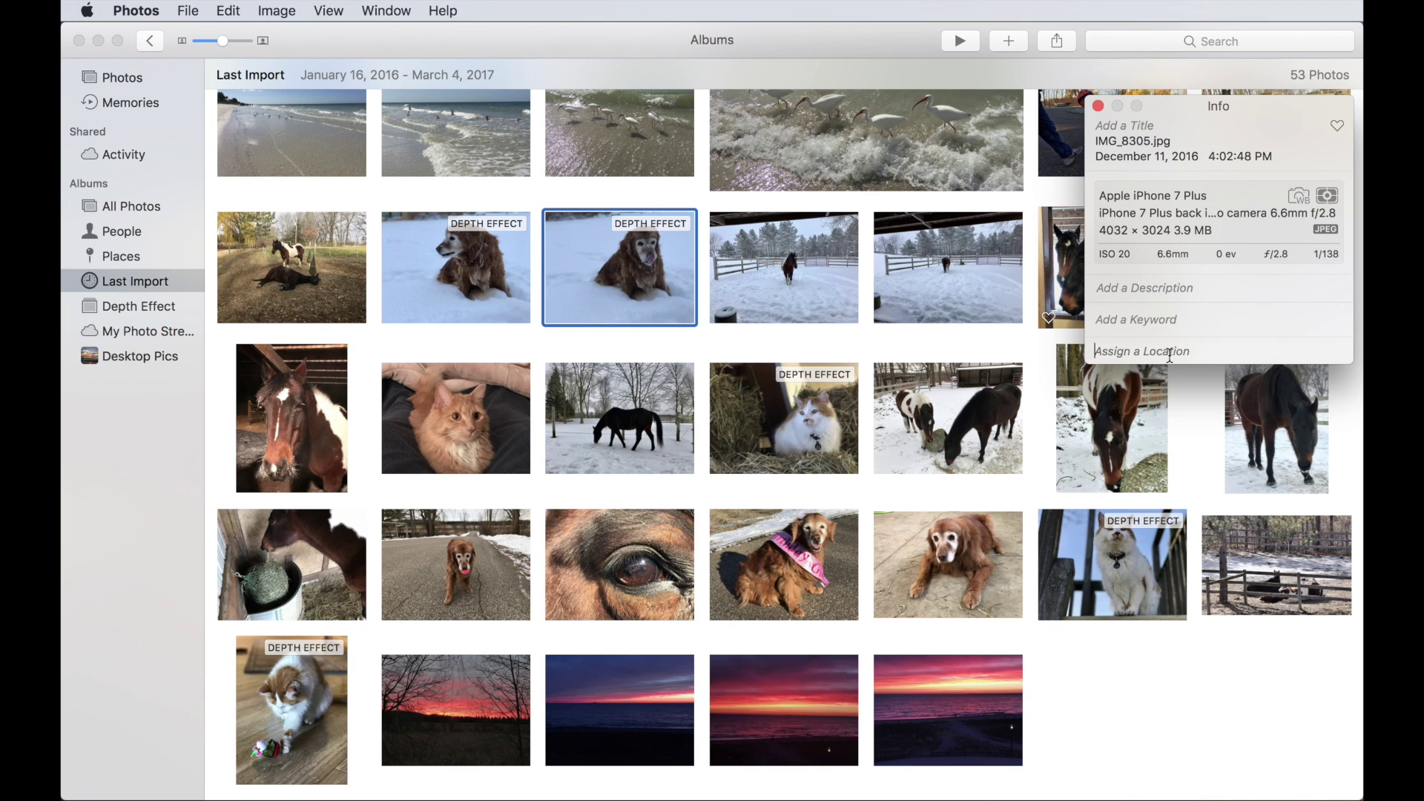
{"action": "type", "text": "duluth"}
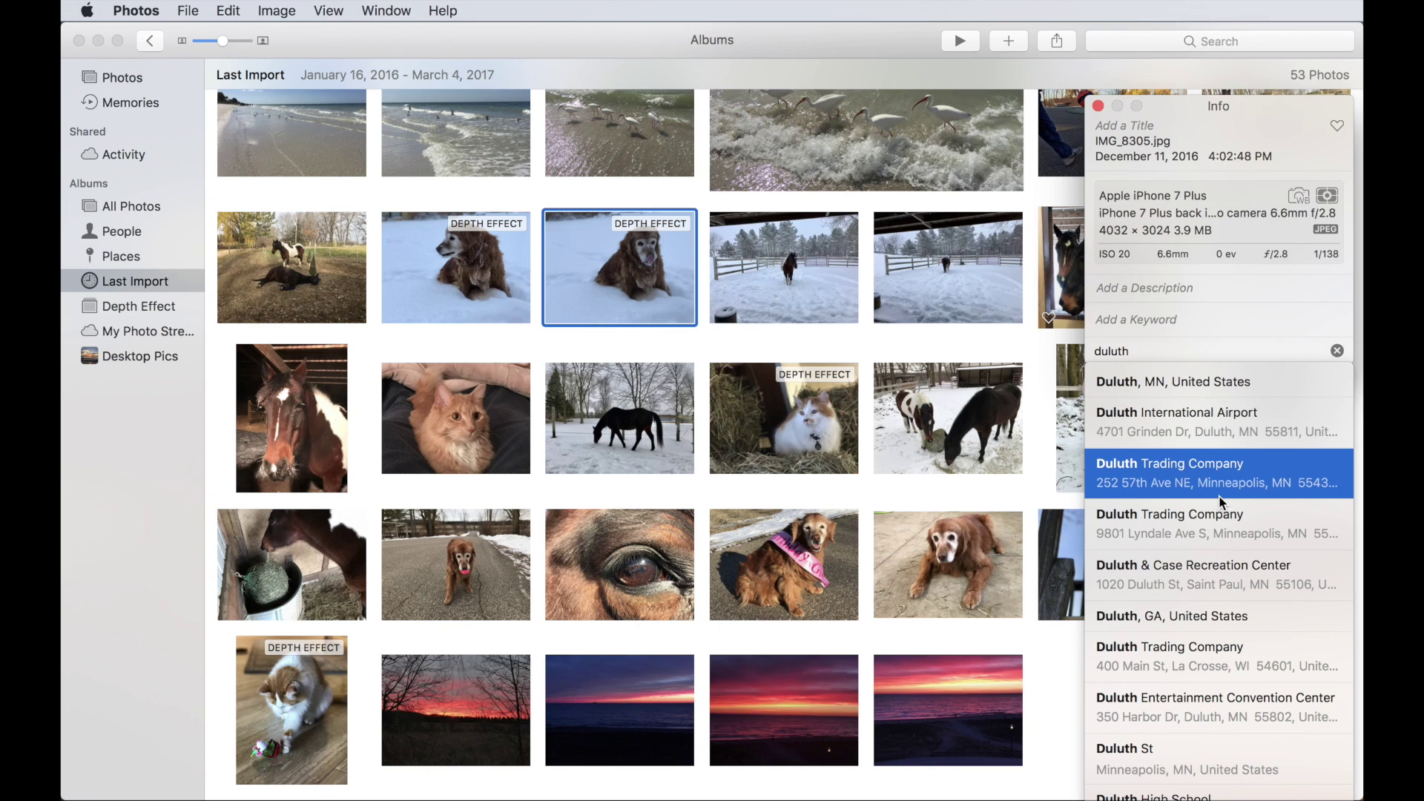
{"action": "left_click_drag", "start_coordinate": [1224, 379], "coordinate": [1201, 348]}
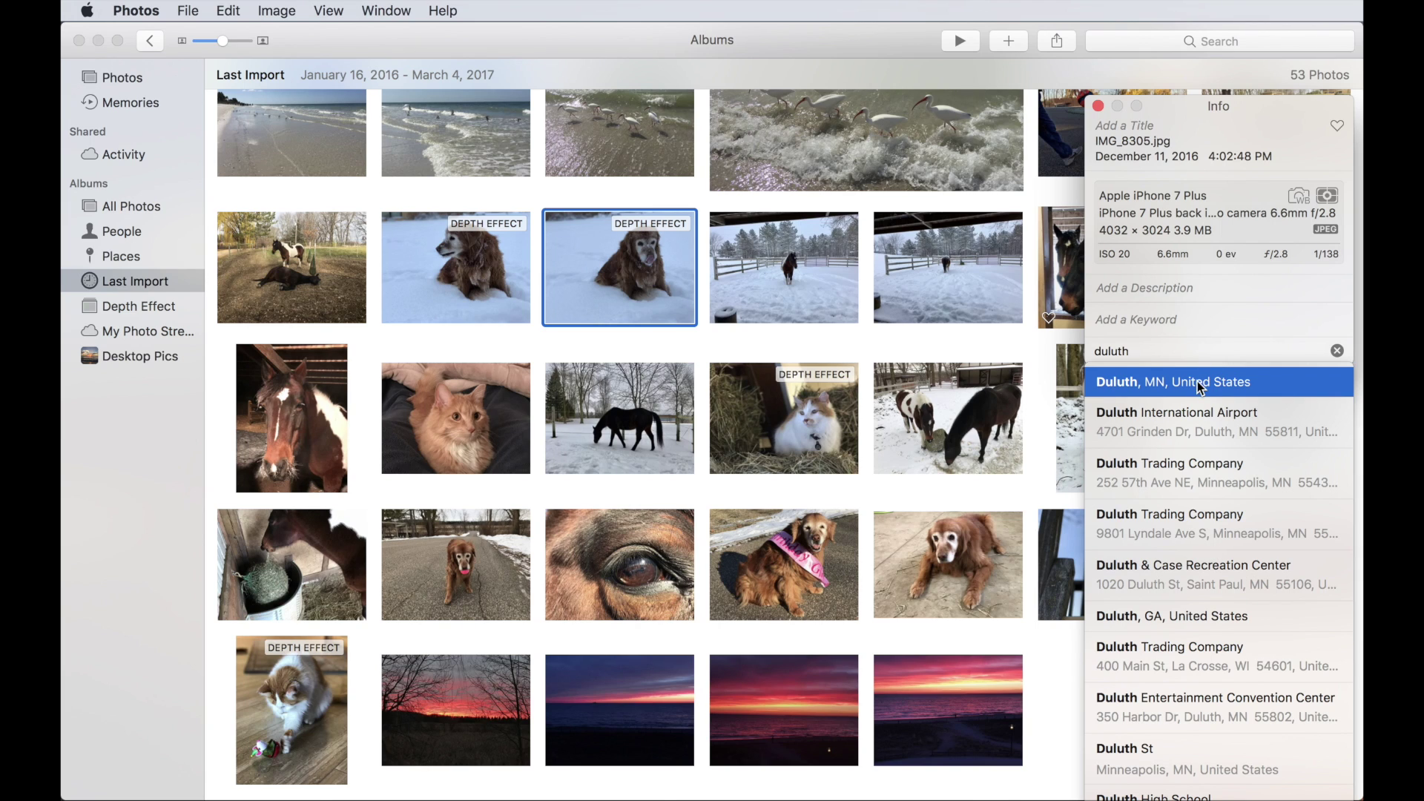
{"action": "left_click", "coordinate": [1199, 383]}
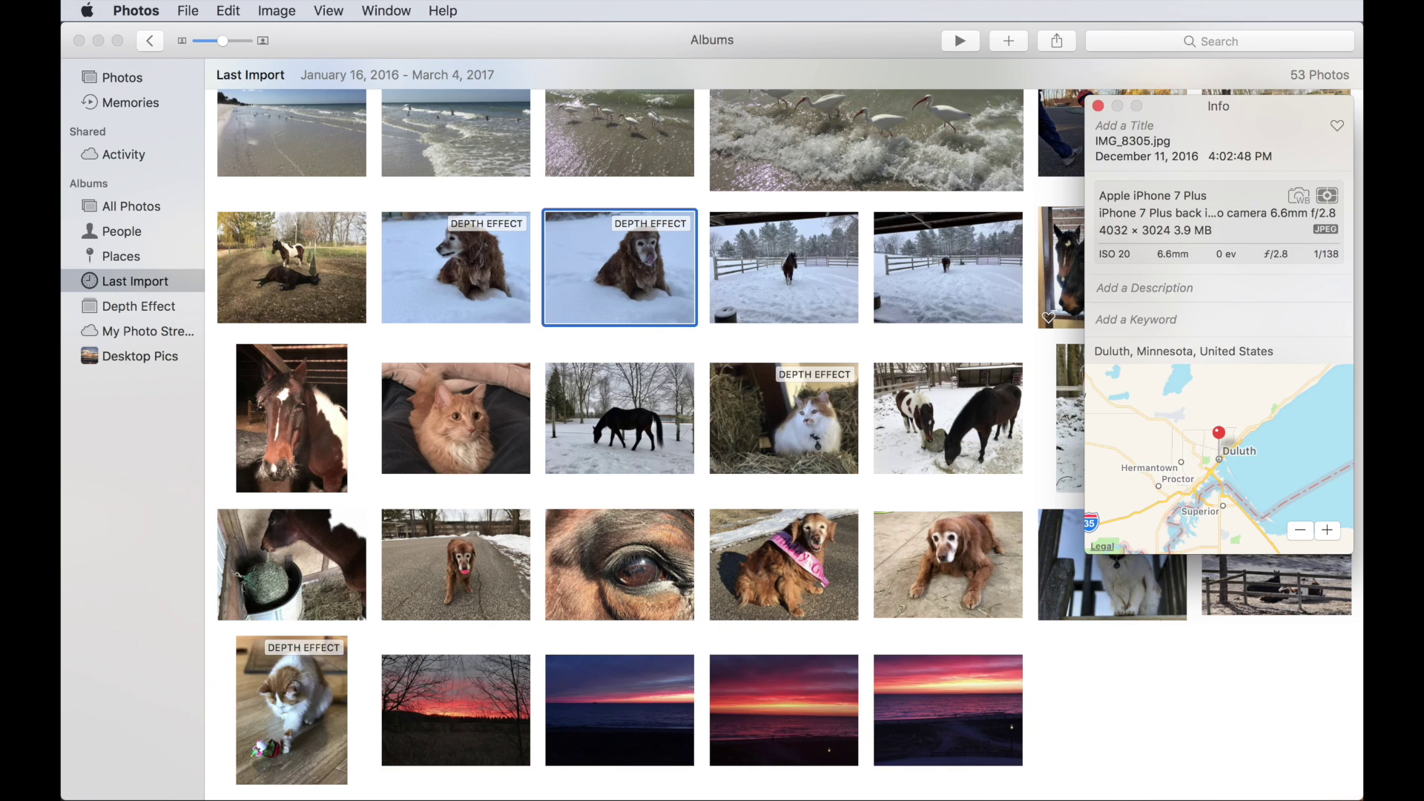
{"action": "left_click", "coordinate": [491, 268]}
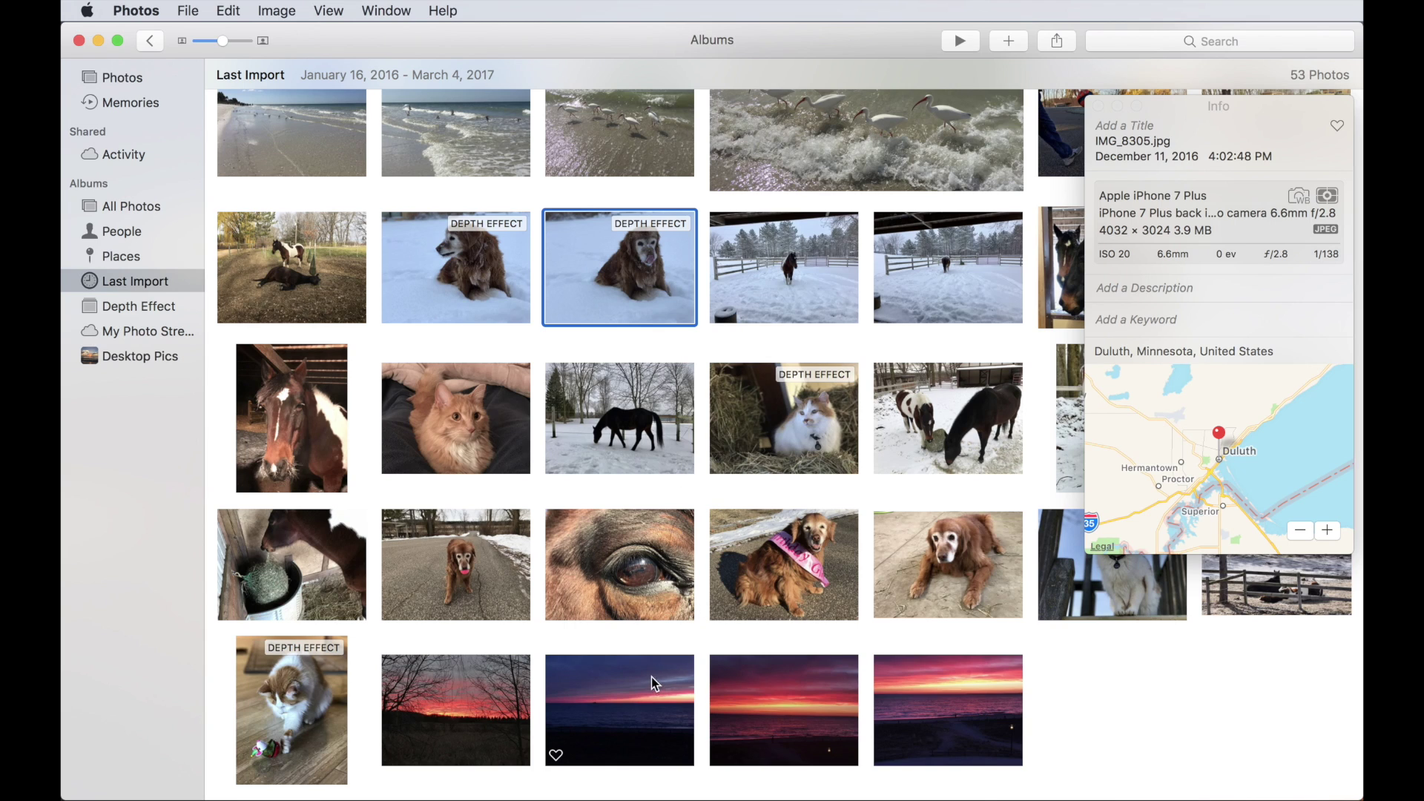
Step: Check the details of the dark sunset, sash-wearing dog and snowy horse photos
{"action": "left_click", "coordinate": [666, 697]}
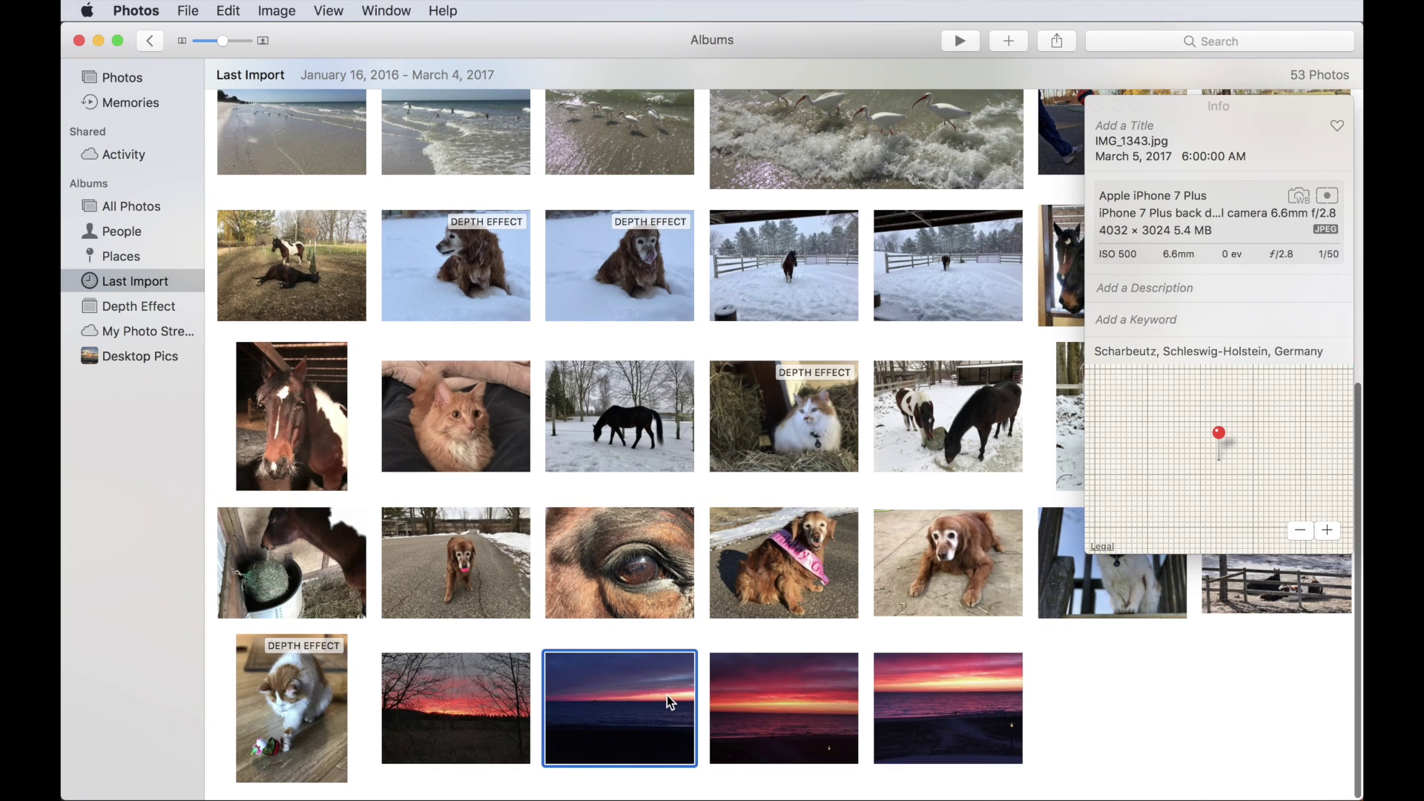
{"action": "left_click", "coordinate": [806, 579]}
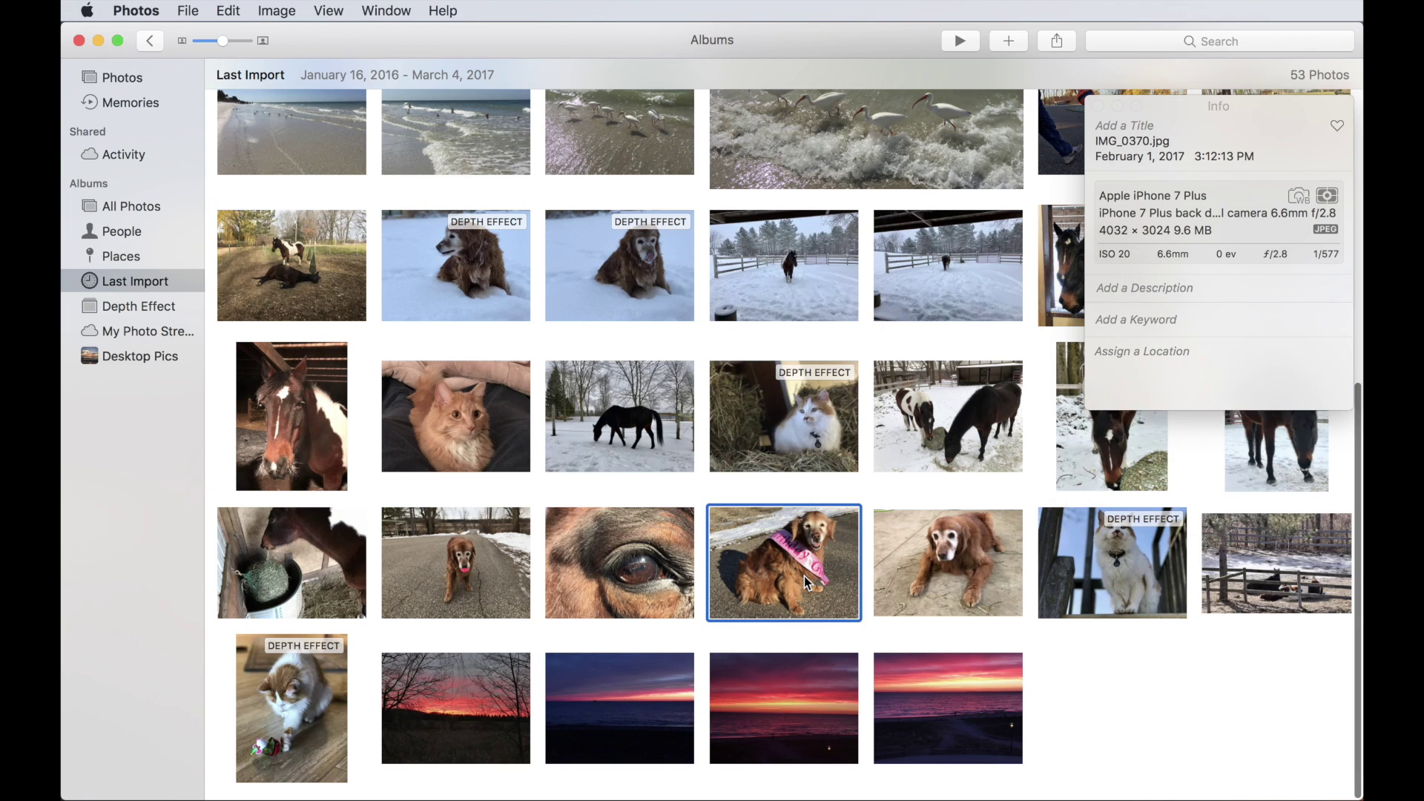
{"action": "left_click", "coordinate": [780, 261]}
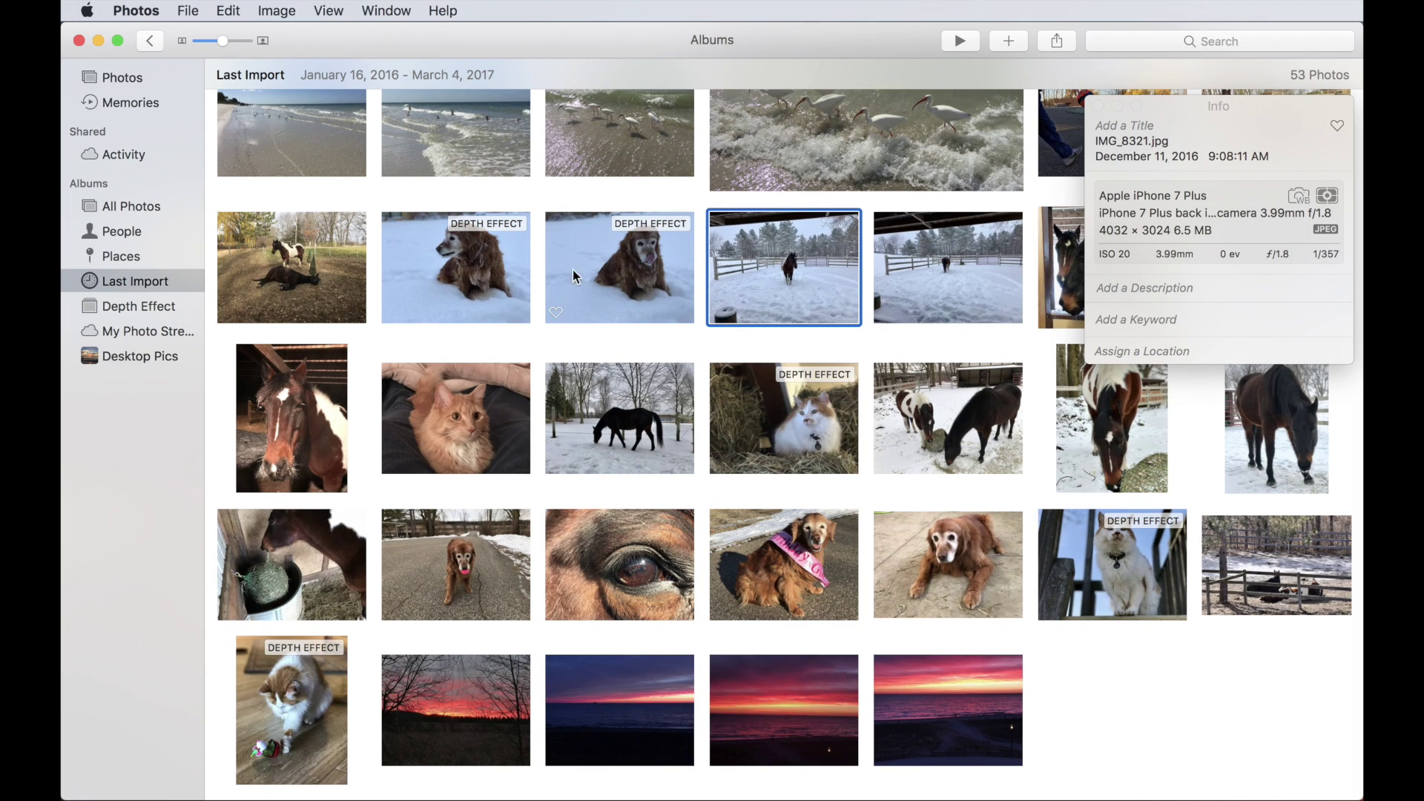
Step: Select the dog-in-snow and both snowy horse photos and assign them Monticello, MN, United States
{"action": "left_click", "coordinate": [482, 266]}
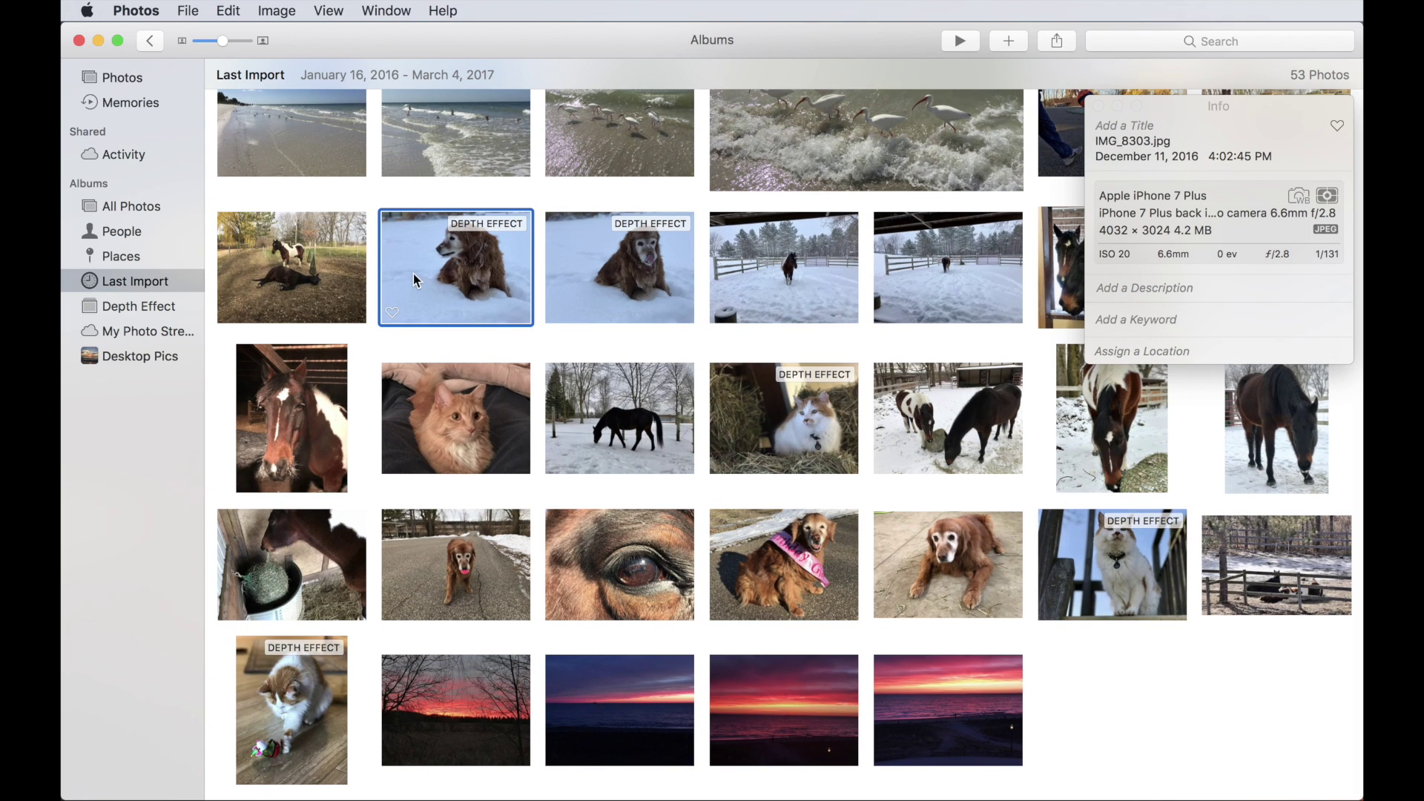
{"action": "left_click", "coordinate": [813, 266], "text": "super"}
{"action": "left_click", "coordinate": [922, 264], "text": "super"}
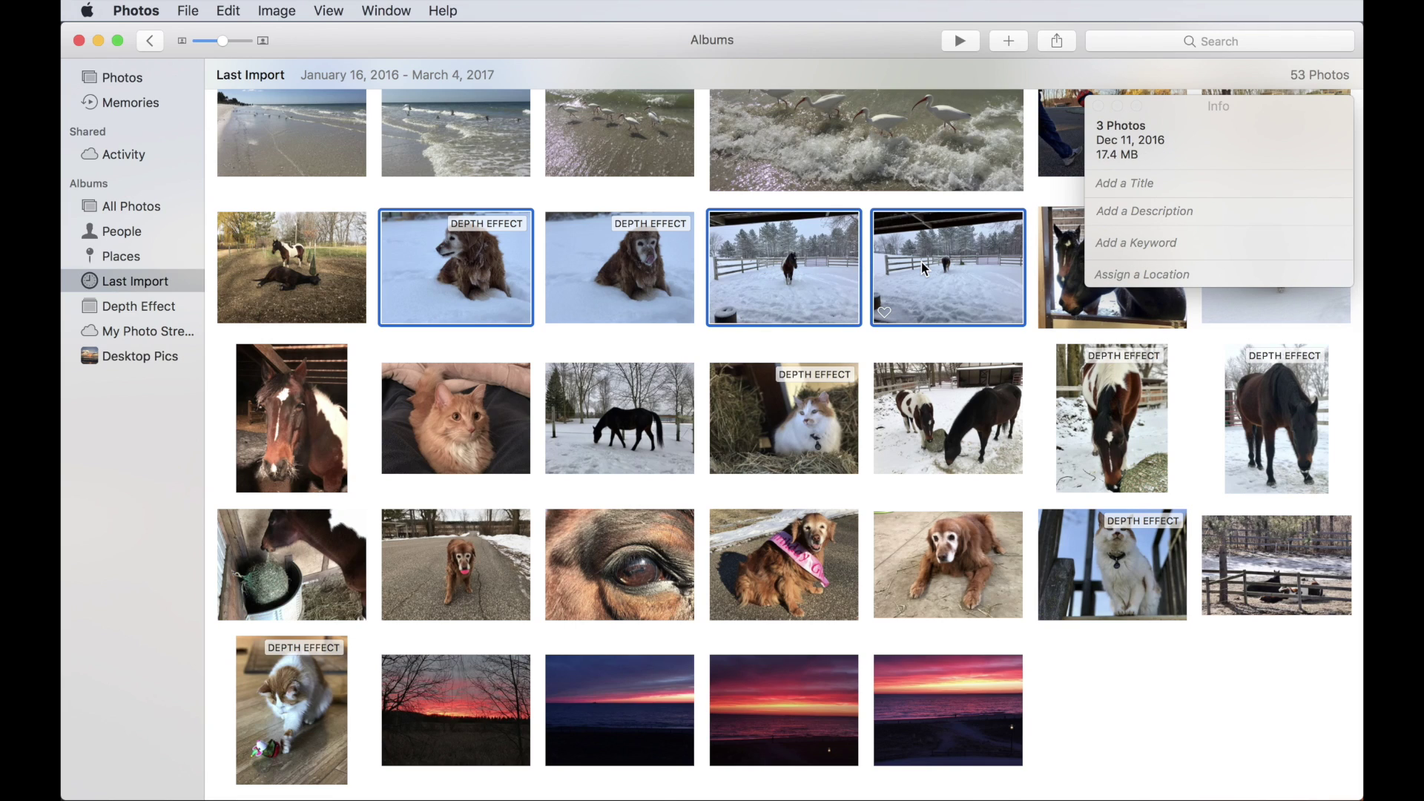
{"action": "left_click", "coordinate": [1134, 275]}
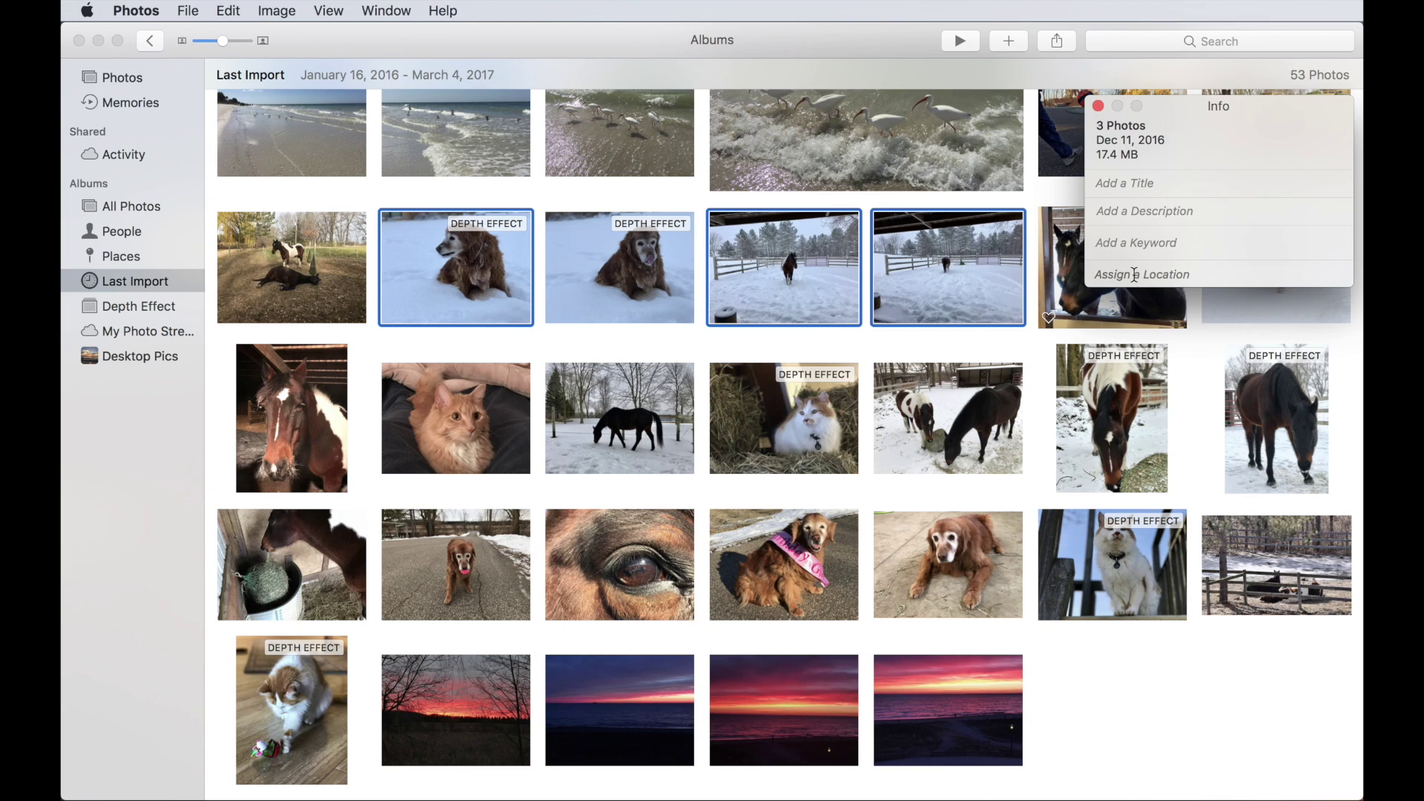
{"action": "type", "text": "montic"}
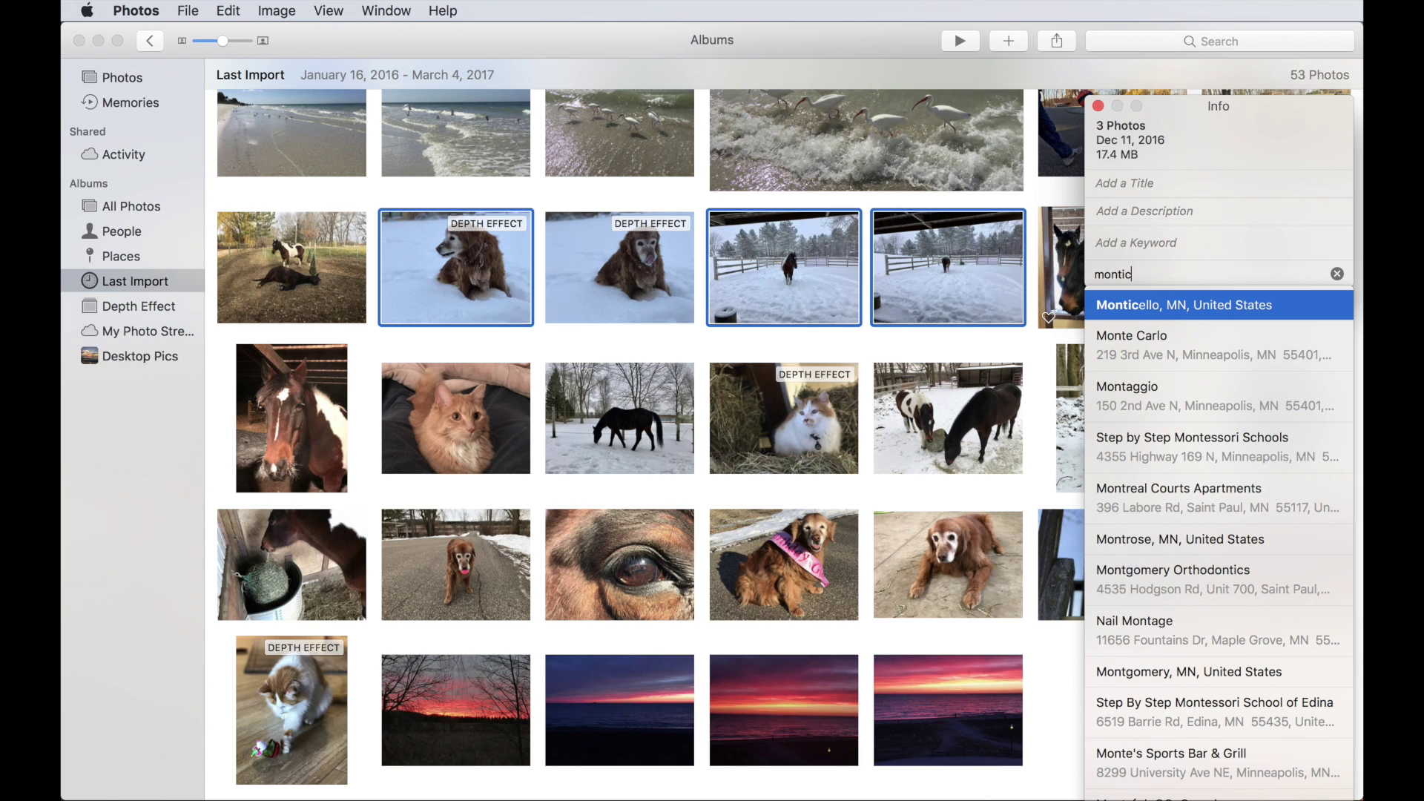
{"action": "left_click", "coordinate": [1168, 304]}
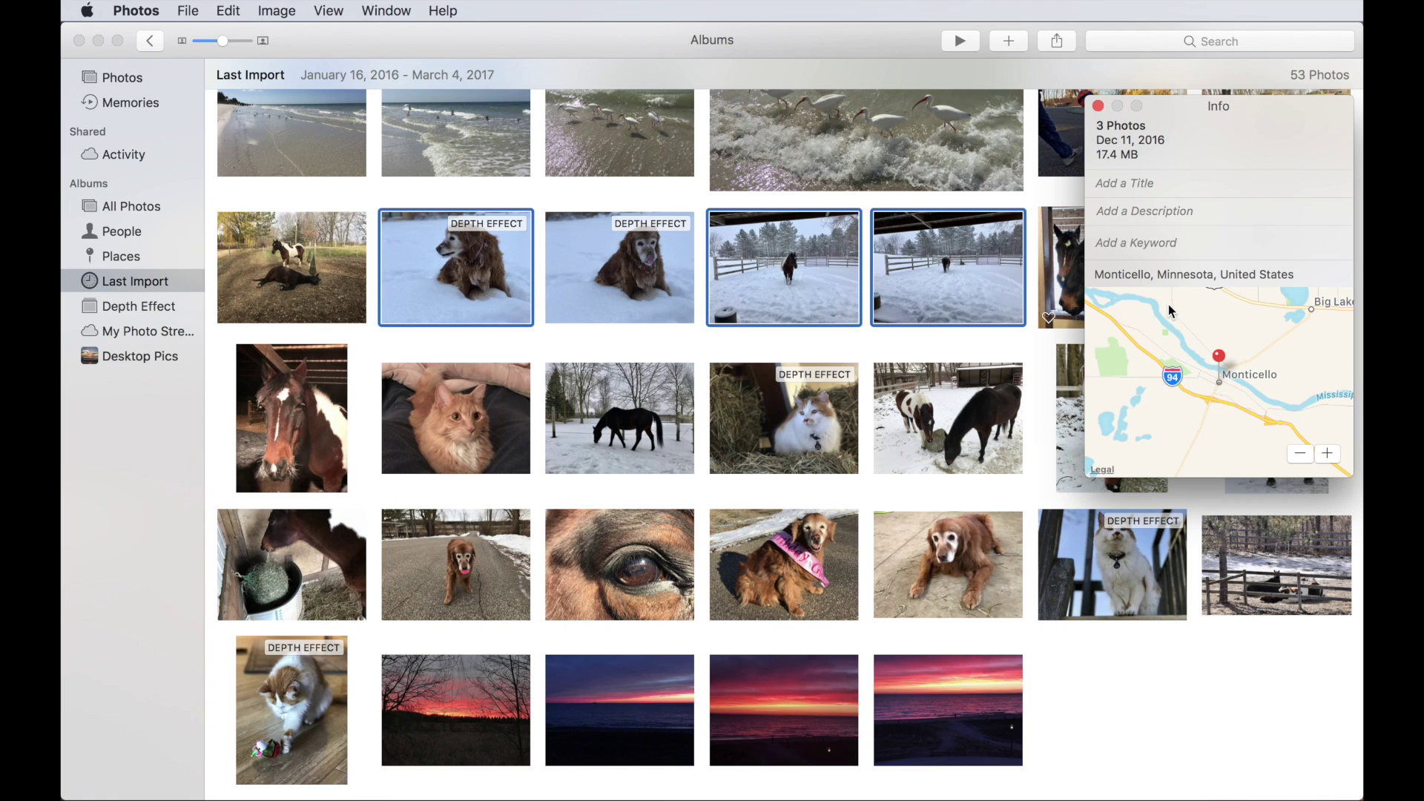
Step: Close Info and remove the location from the golden dog in snow photo via Image > Location > Remove Location
{"action": "left_click", "coordinate": [1098, 107]}
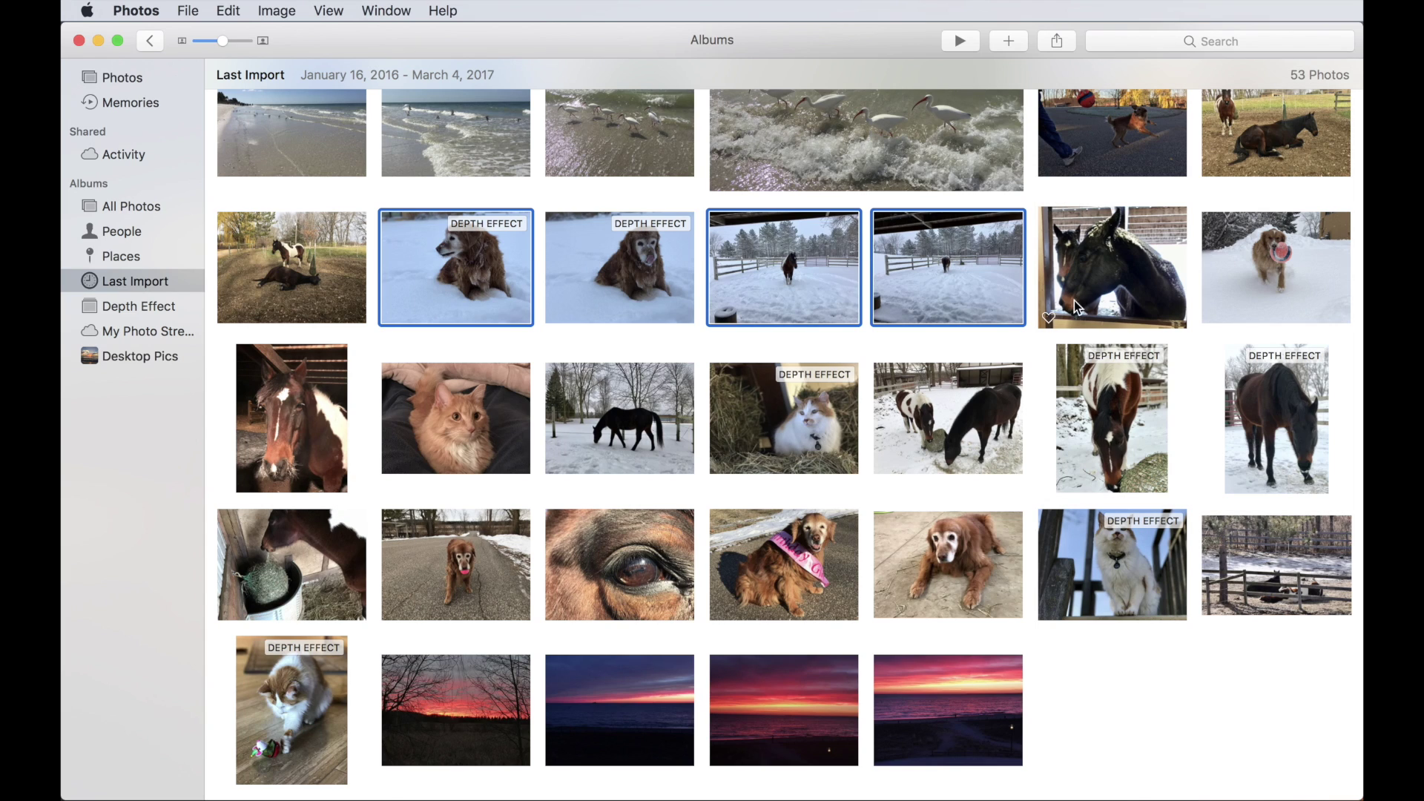
{"action": "left_click", "coordinate": [1048, 357]}
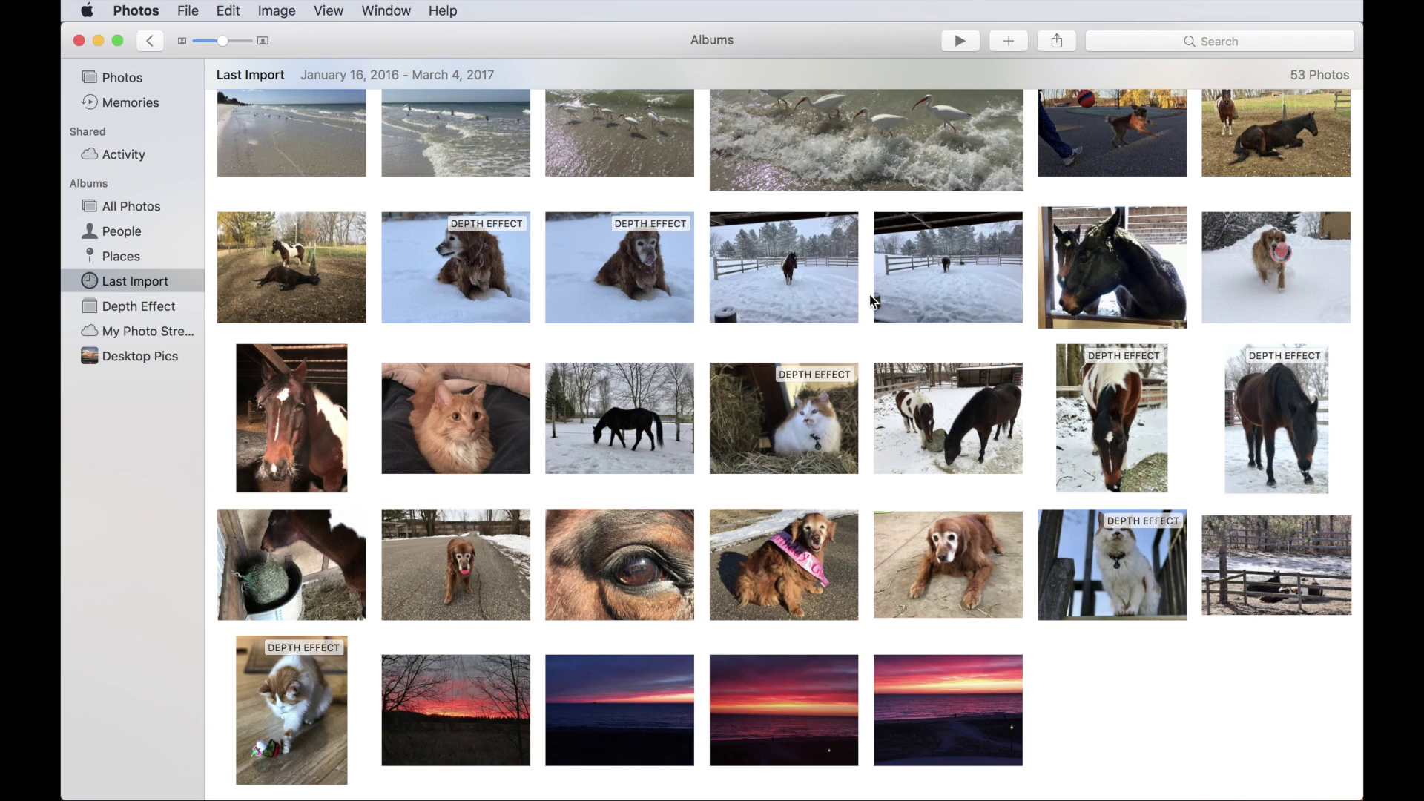
{"action": "mouse_move", "coordinate": [804, 298]}
{"action": "left_click", "coordinate": [600, 274]}
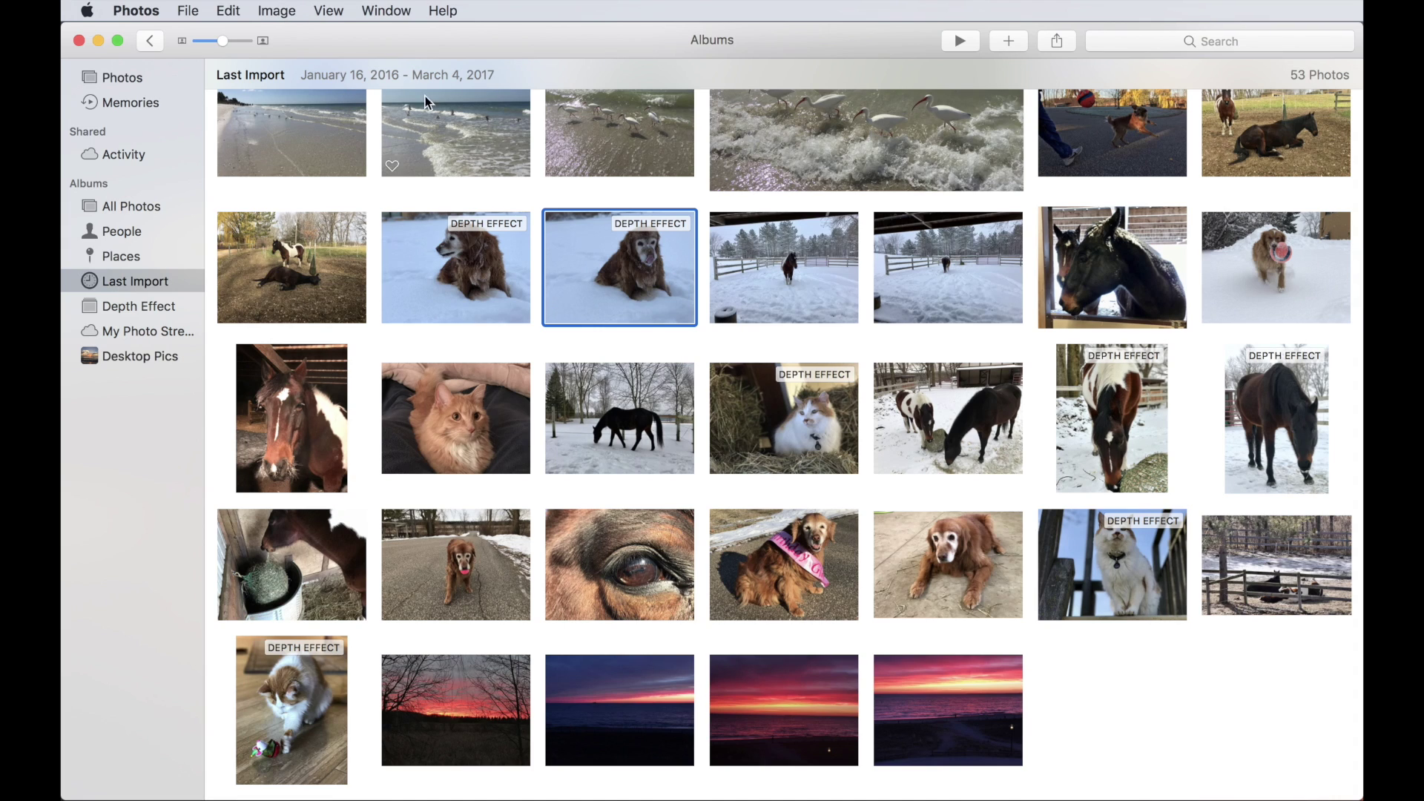
{"action": "left_click", "coordinate": [282, 6]}
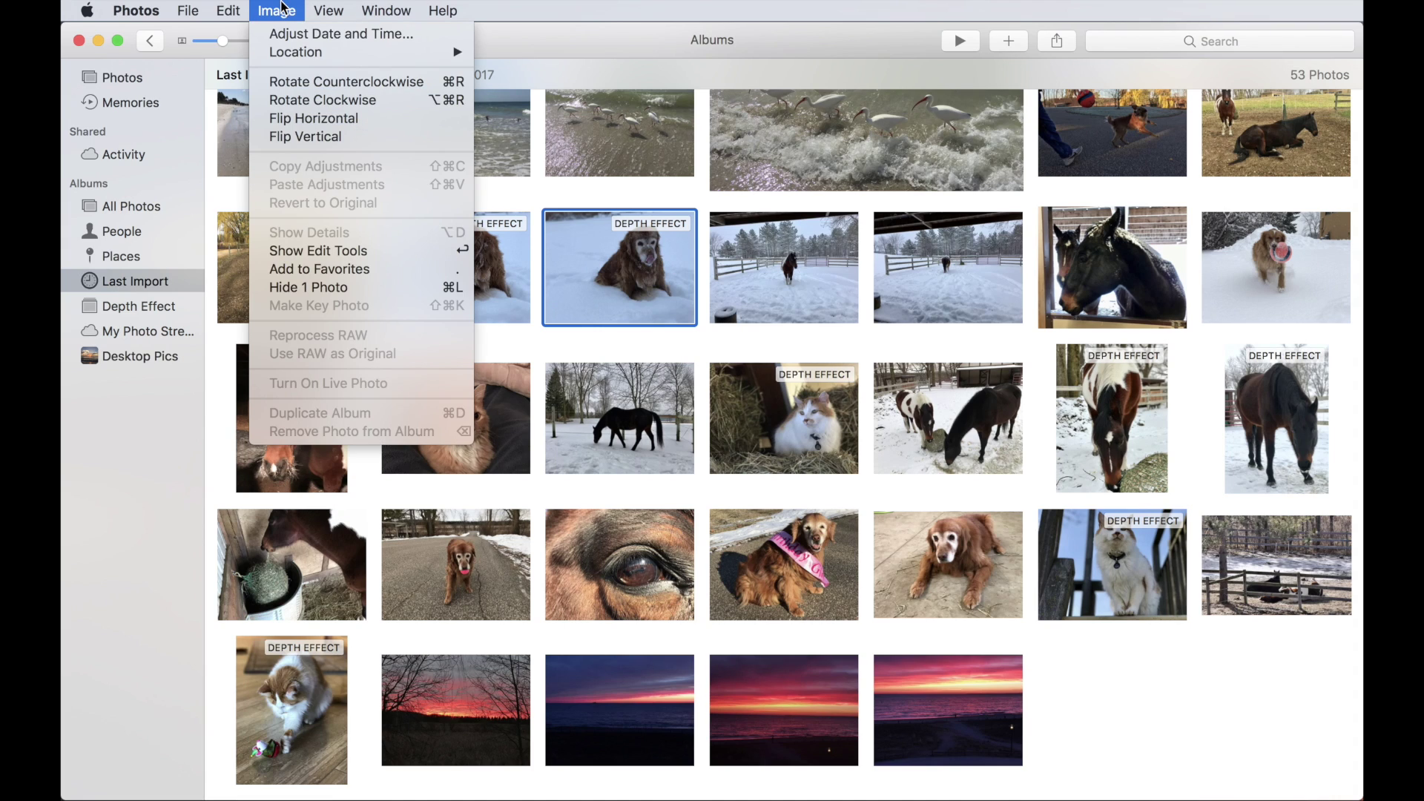
{"action": "mouse_move", "coordinate": [298, 57]}
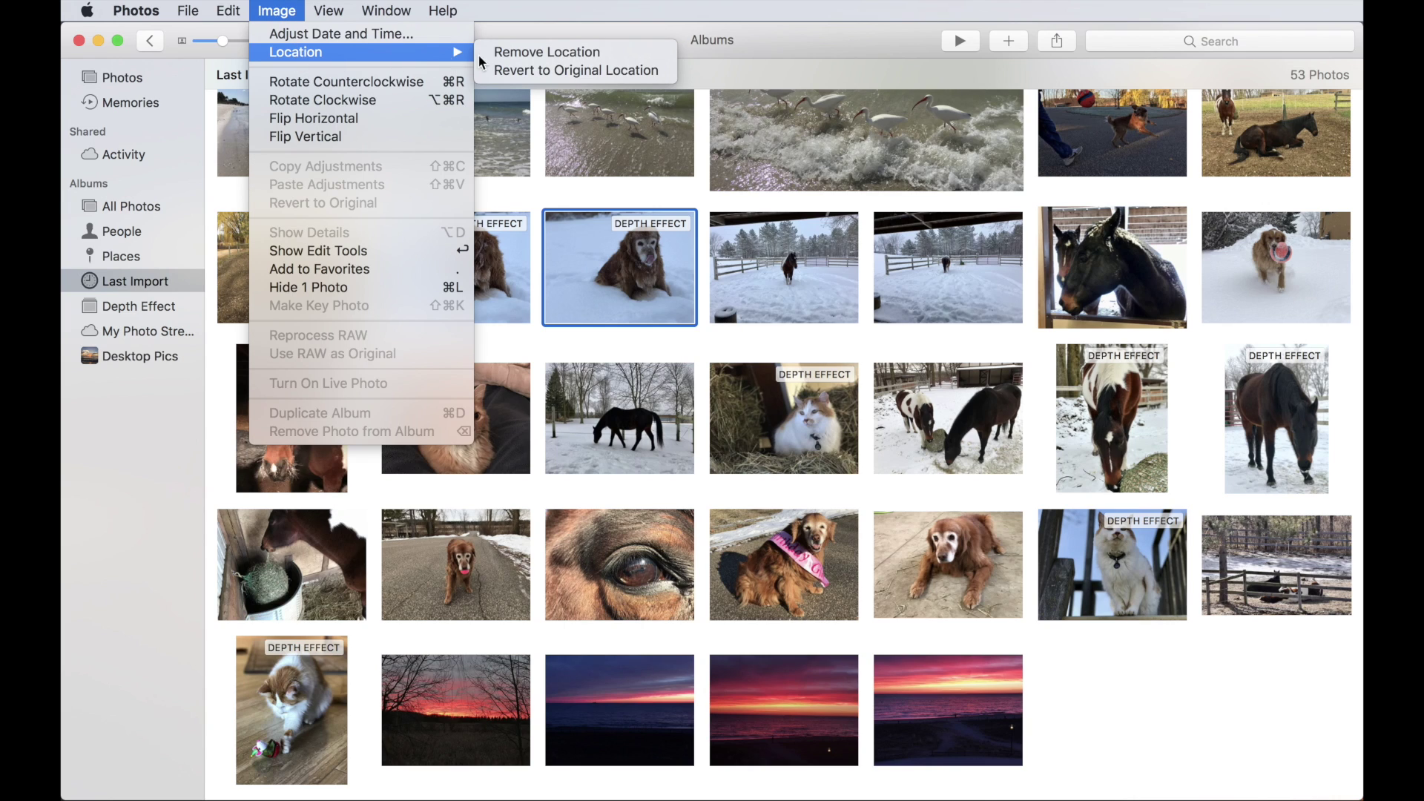
{"action": "left_click", "coordinate": [570, 59]}
{"action": "mouse_move", "coordinate": [650, 307]}
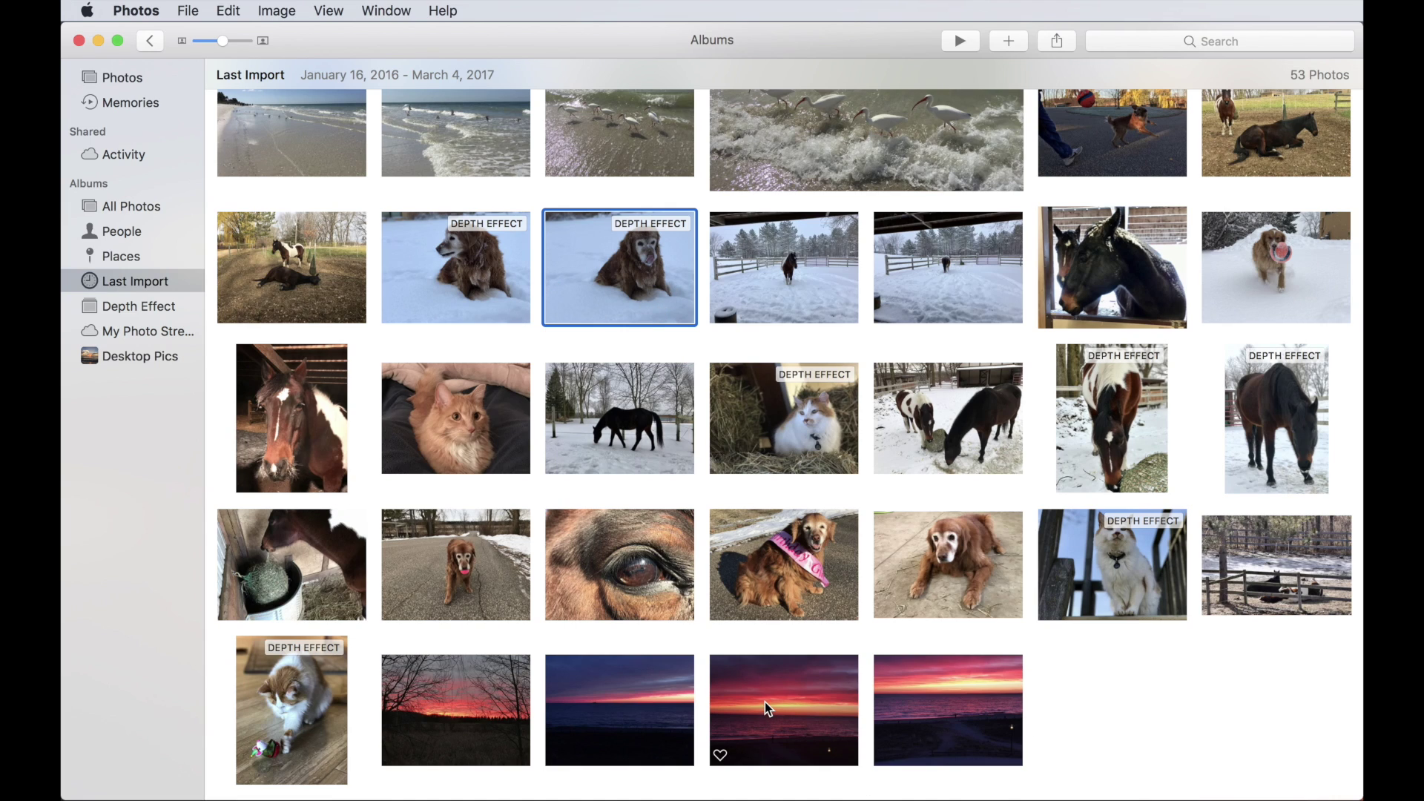
{"action": "left_click", "coordinate": [341, 10]}
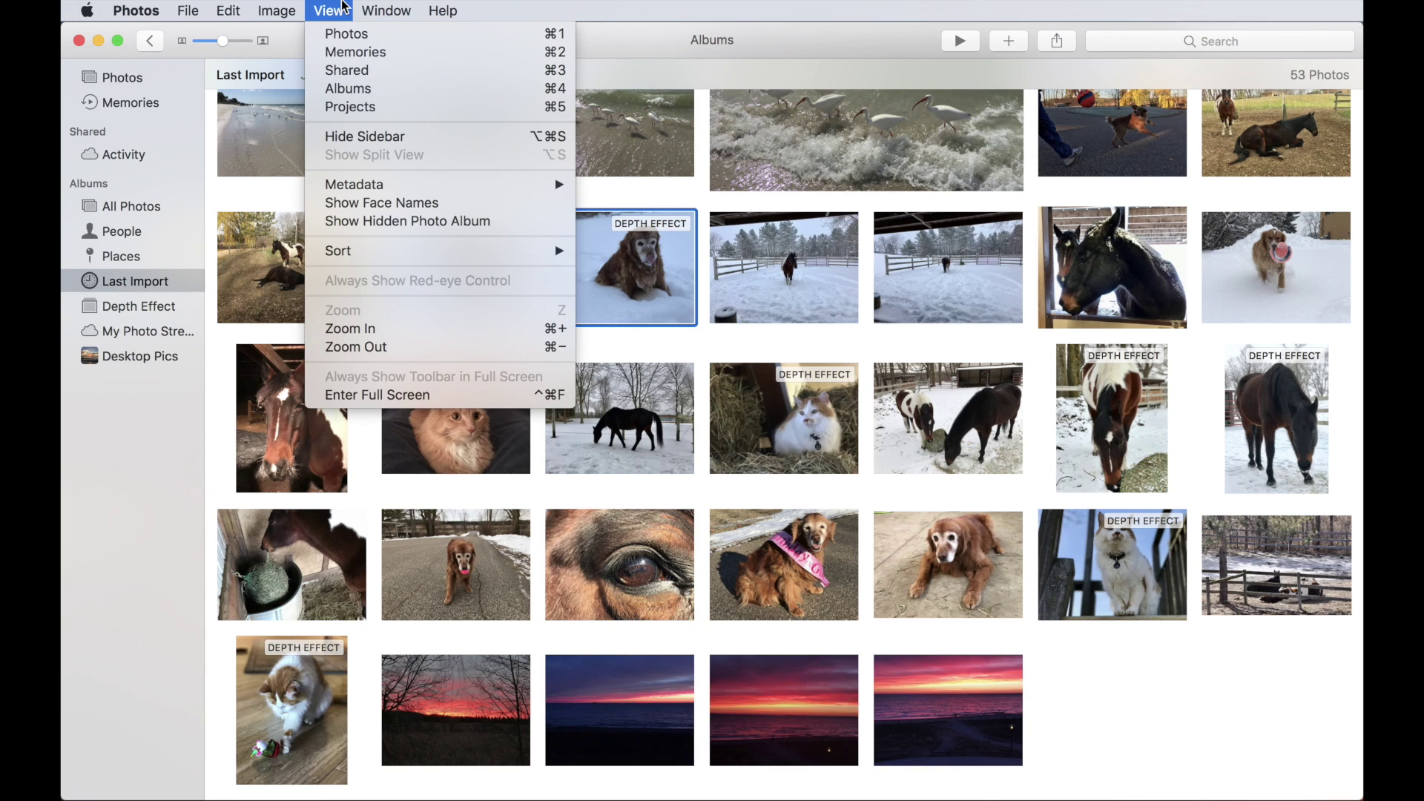
{"action": "left_click", "coordinate": [408, 83]}
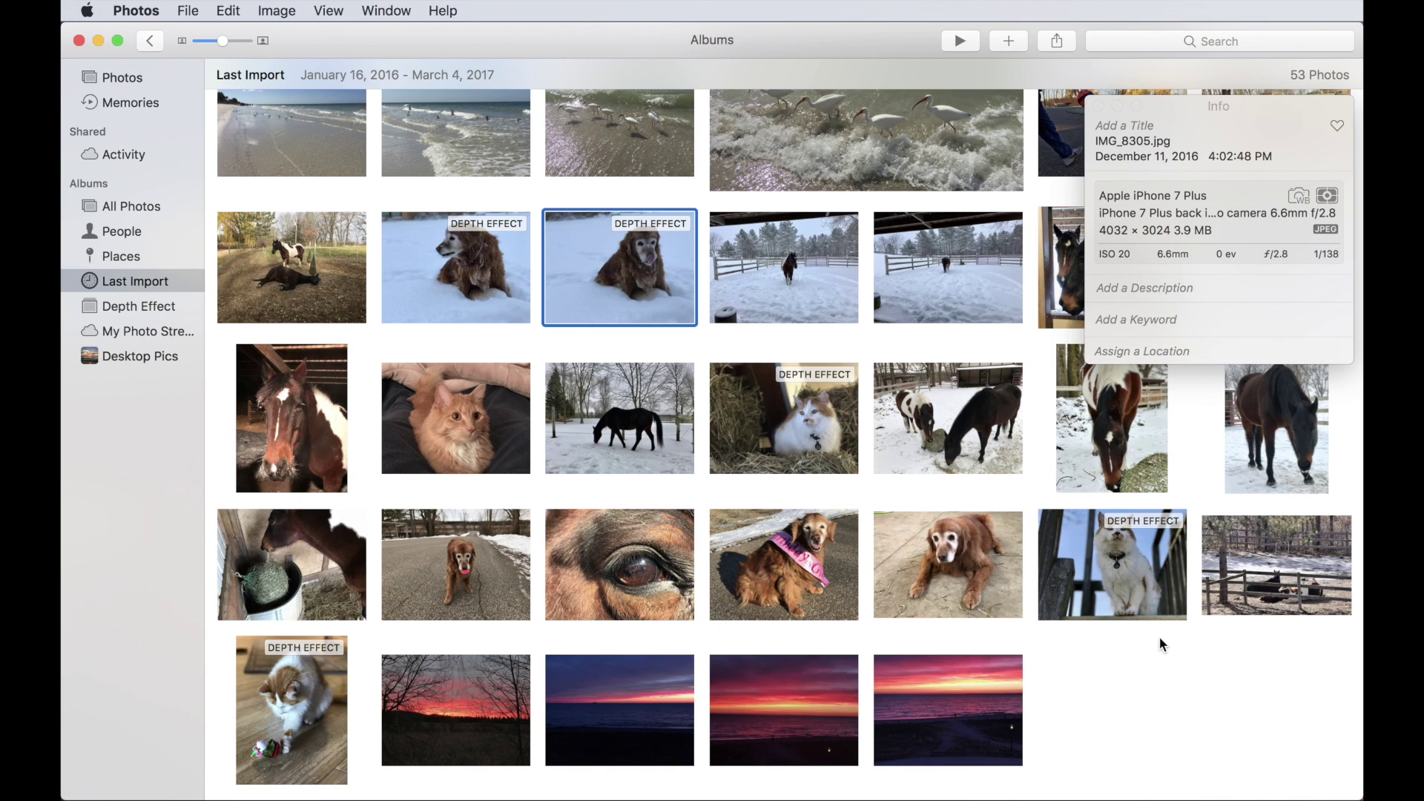
{"action": "left_click", "coordinate": [1173, 623]}
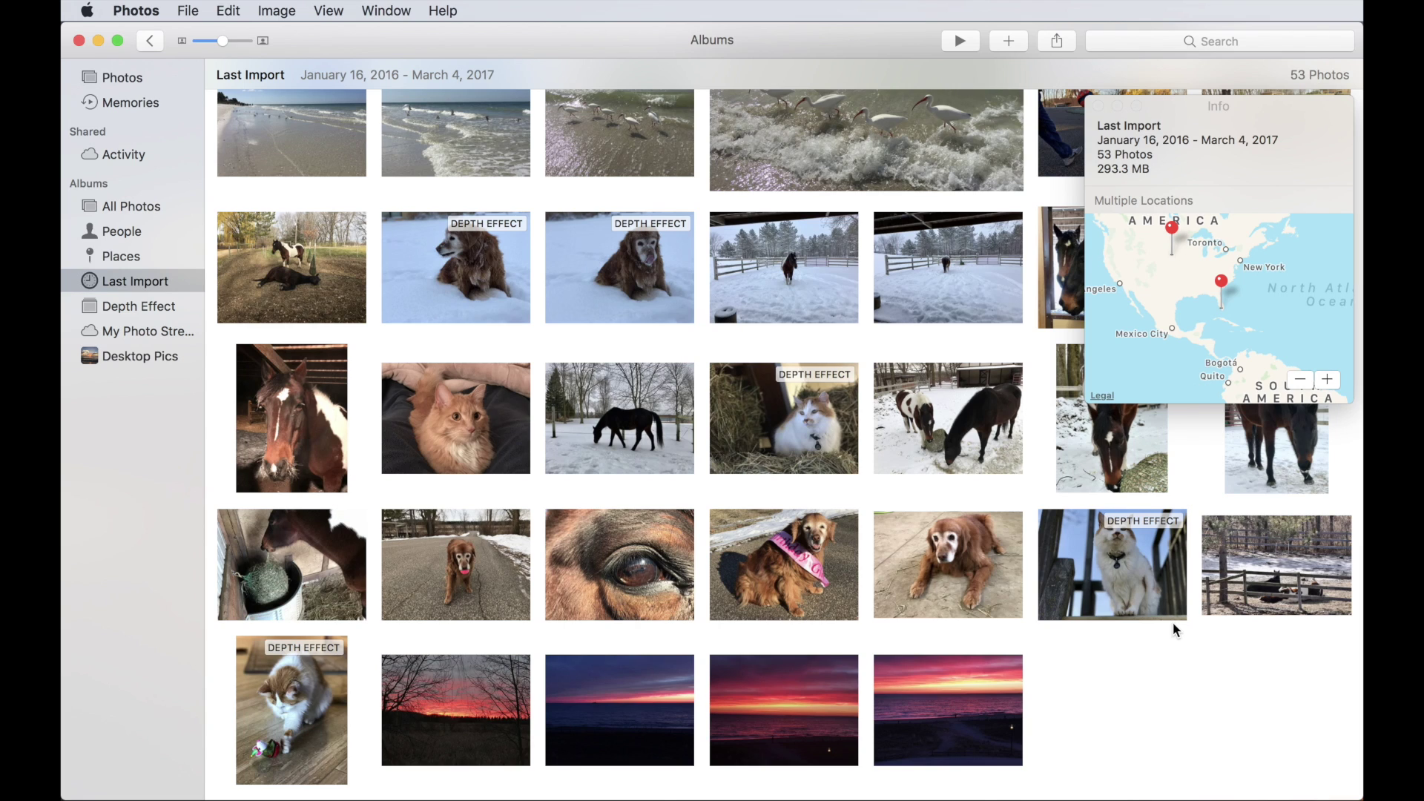
{"action": "scroll", "coordinate": [1213, 639], "scroll_direction": "up", "scroll_amount": 1}
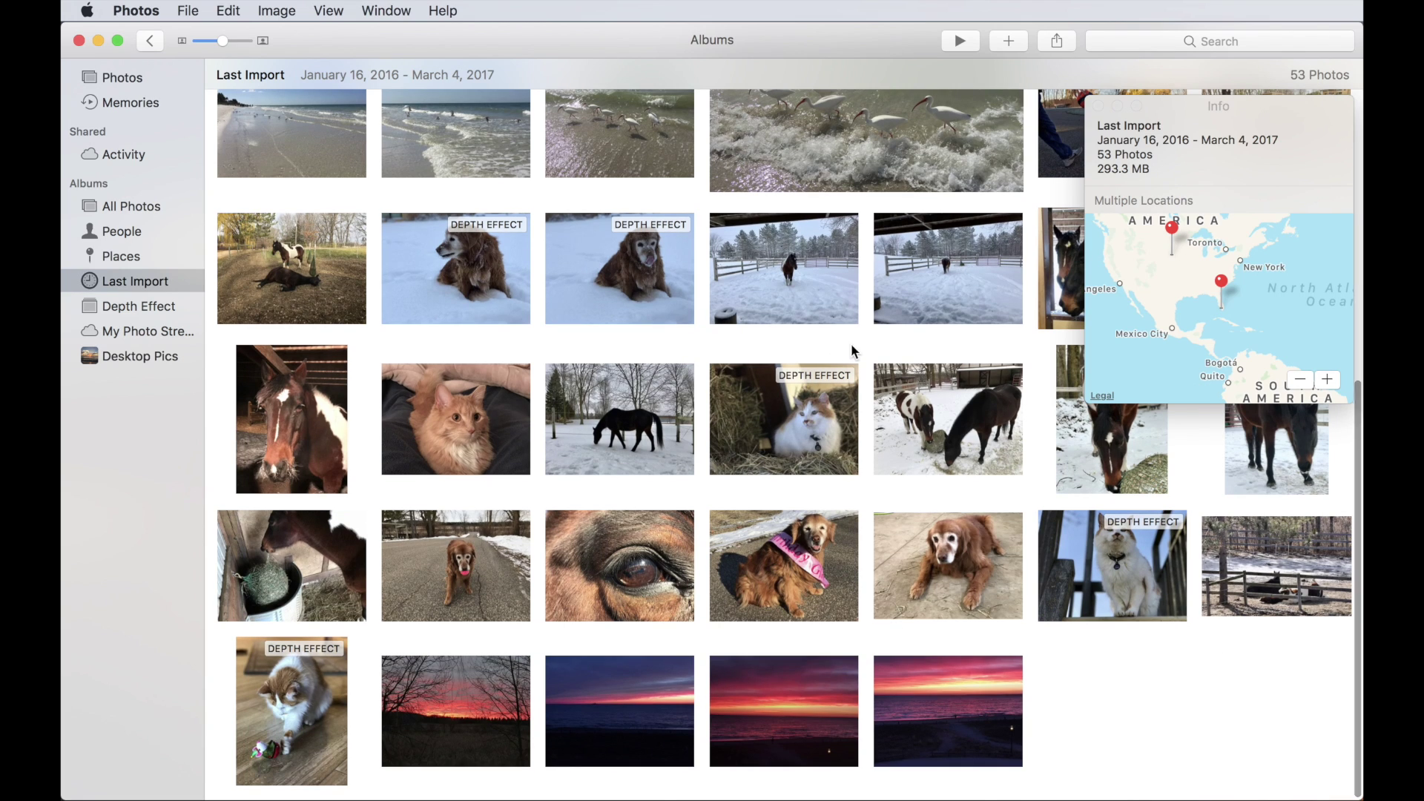
{"action": "left_click", "coordinate": [1193, 104]}
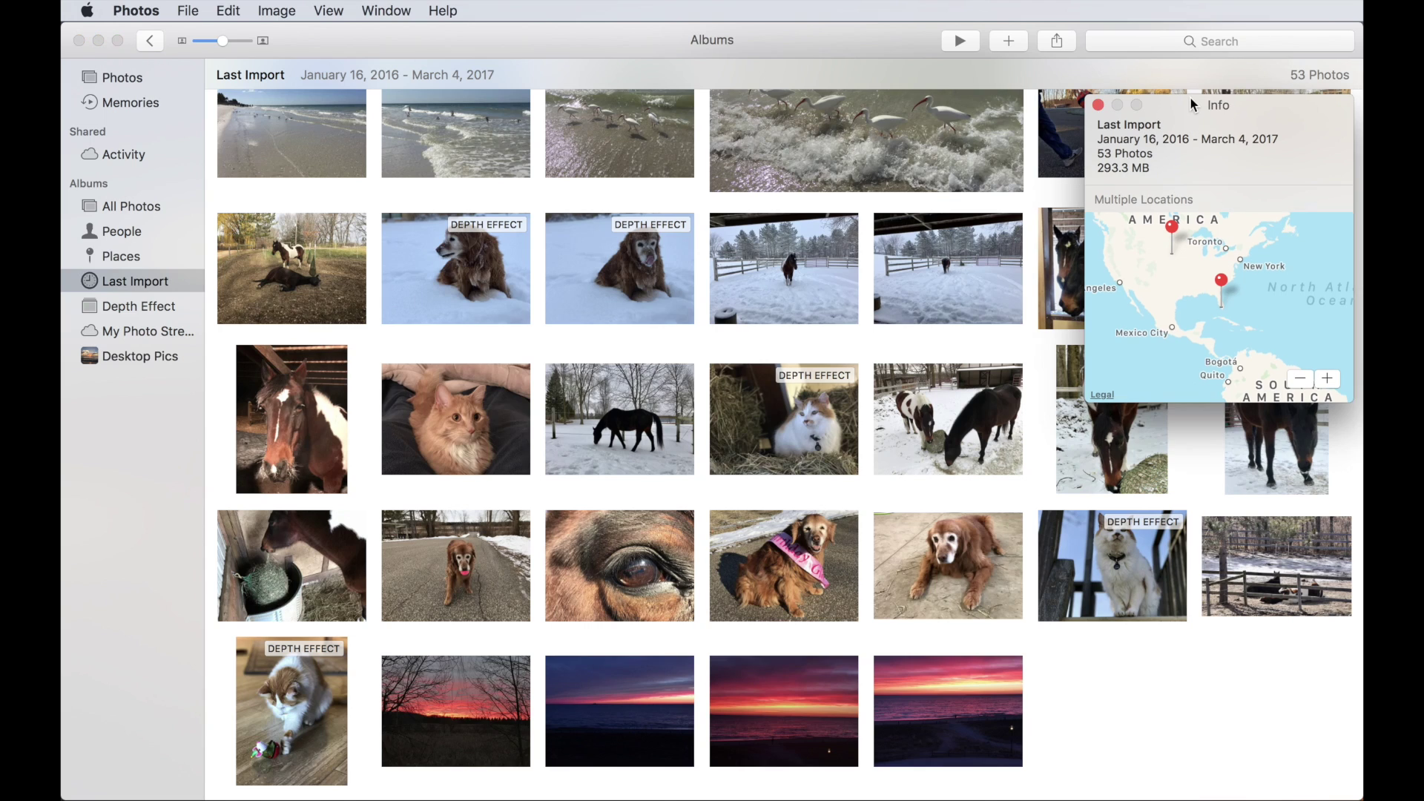
{"action": "left_click", "coordinate": [1097, 104]}
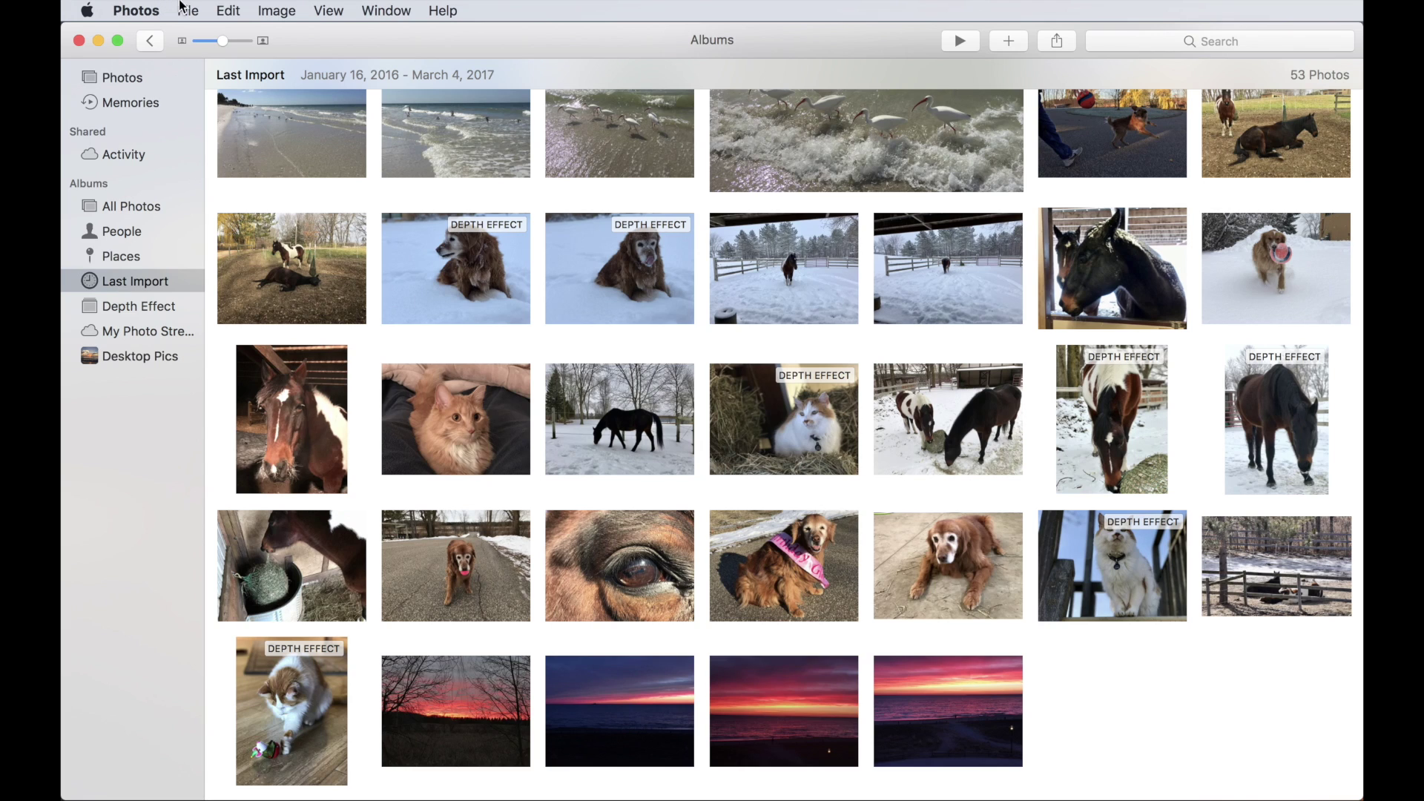
Step: Uncheck 'Include location information for published items' in Photos General preferences, then close them
{"action": "left_click", "coordinate": [148, 9]}
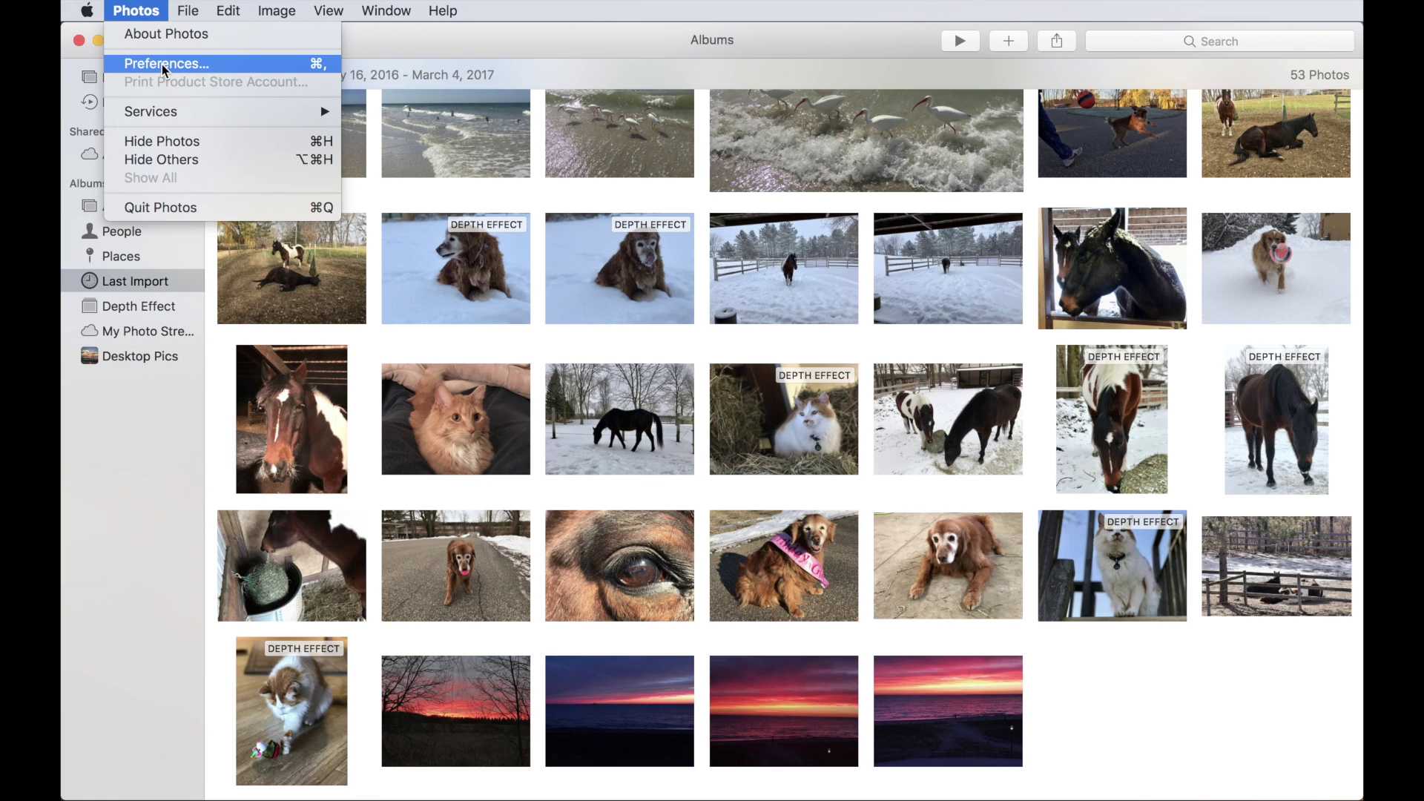
{"action": "left_click", "coordinate": [164, 68]}
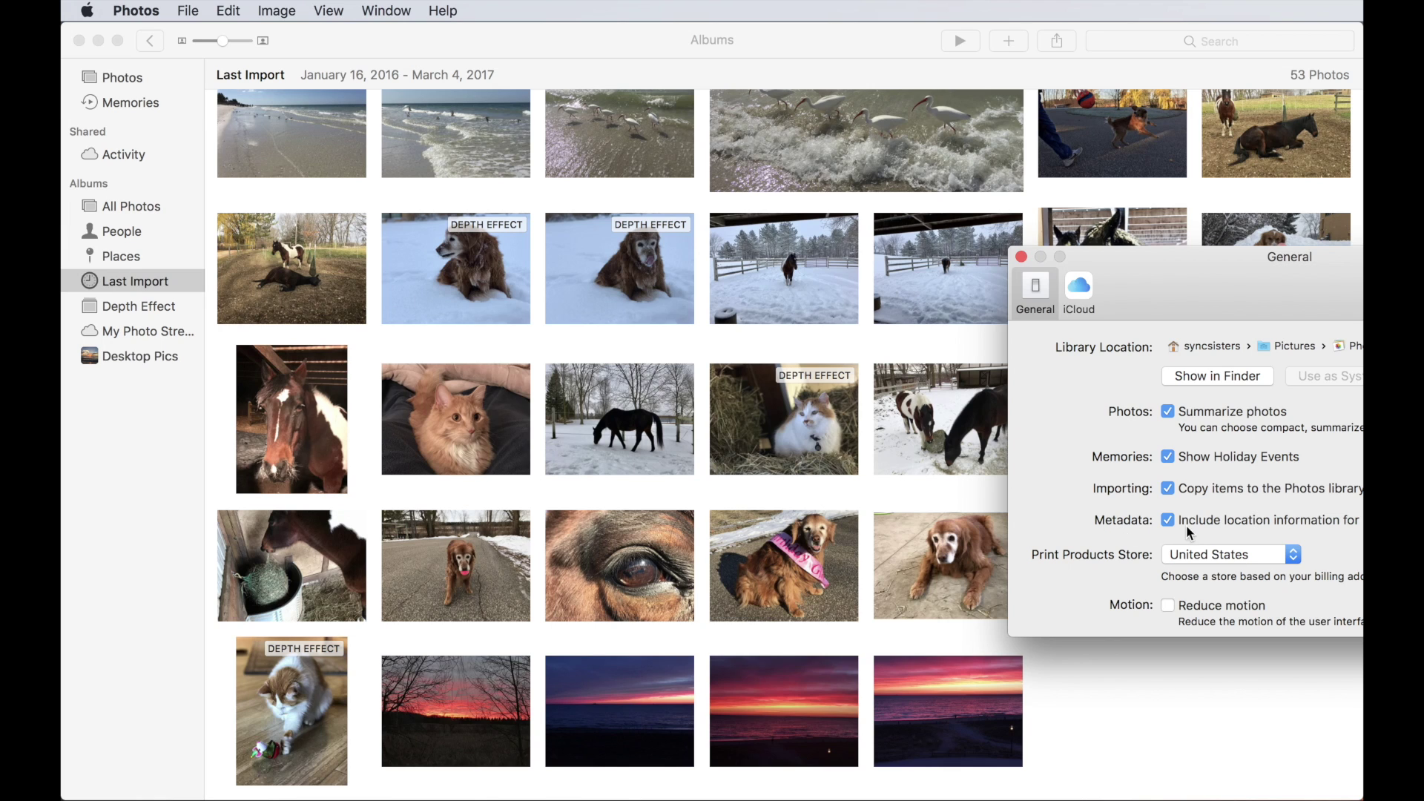
{"action": "left_click_drag", "start_coordinate": [1209, 261], "coordinate": [804, 205]}
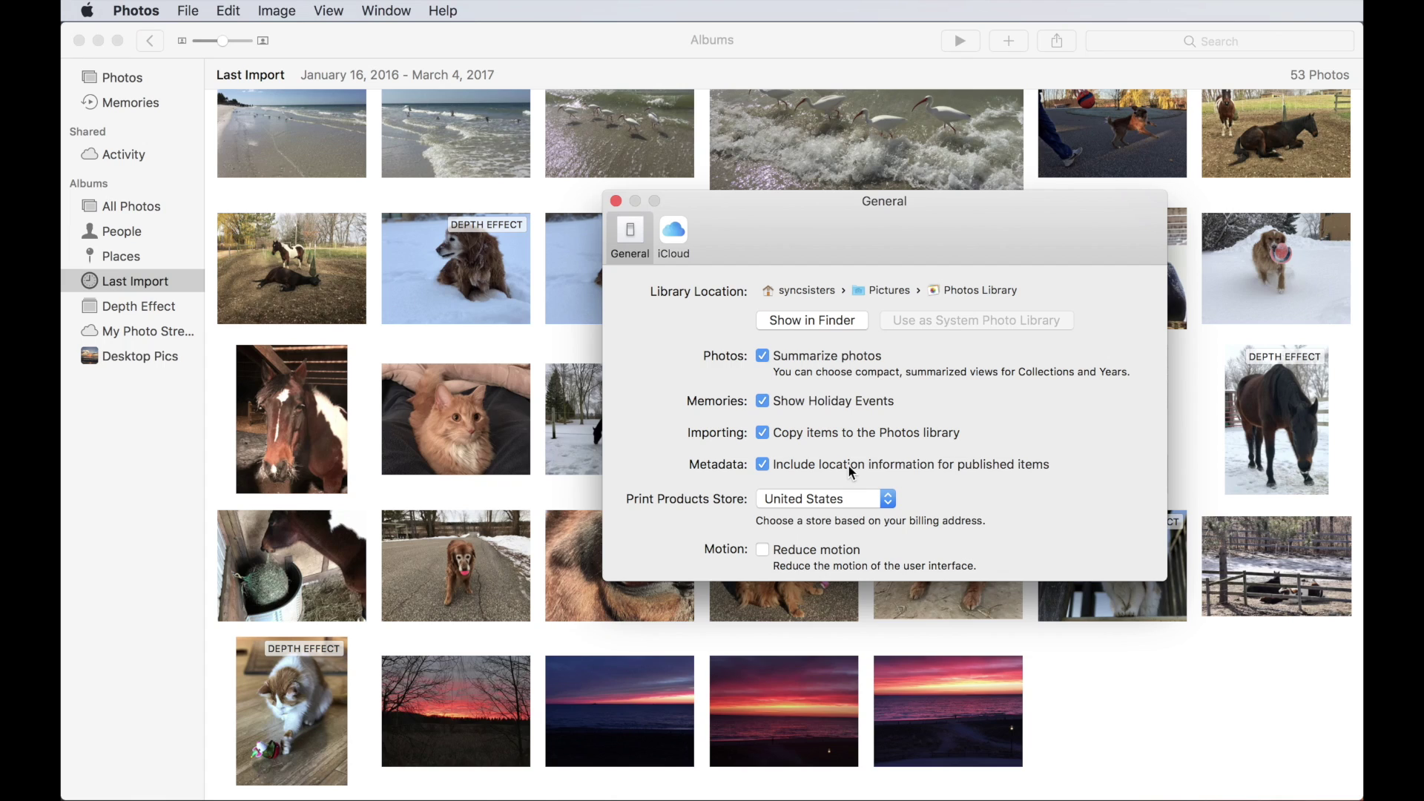
{"action": "left_click", "coordinate": [850, 467]}
{"action": "left_click", "coordinate": [616, 201]}
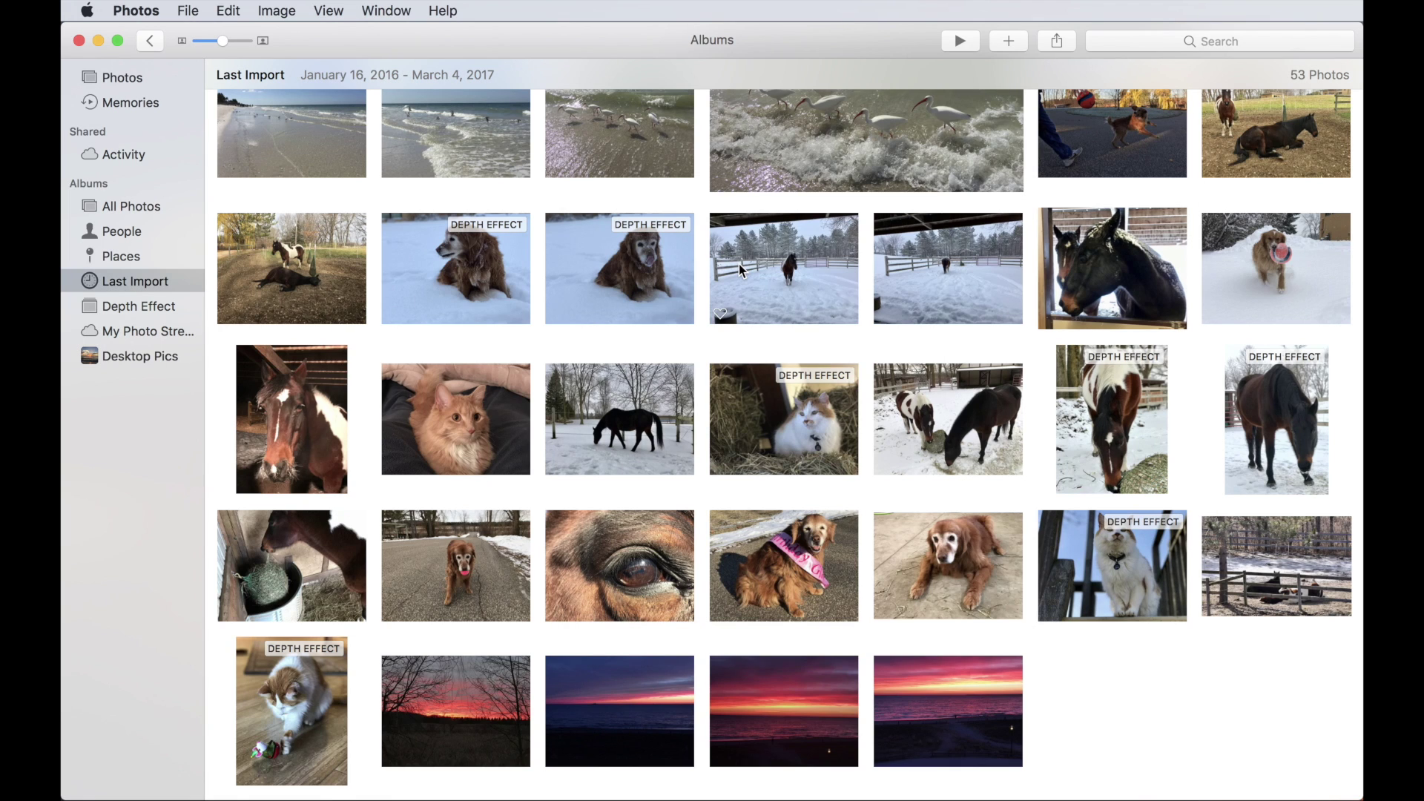